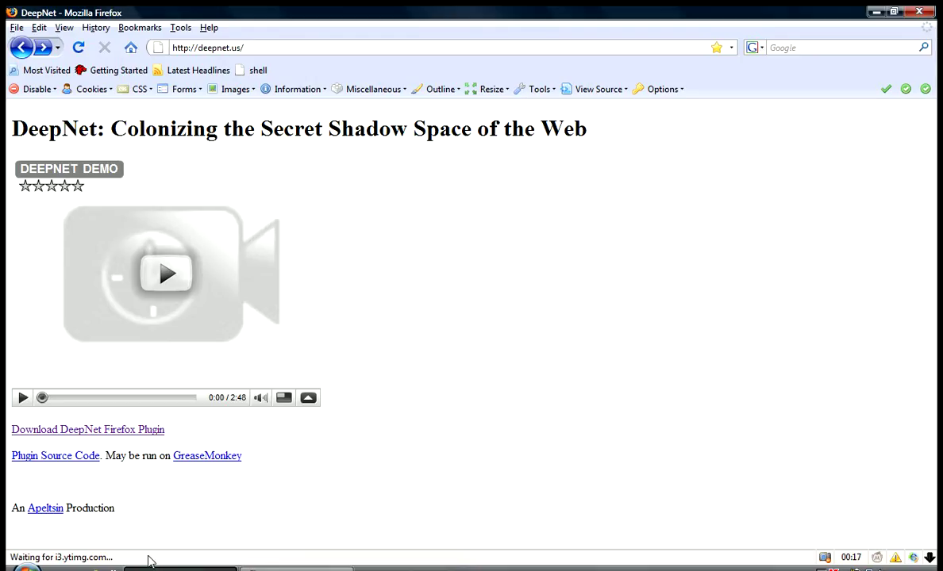
- Download the DeepNet Firefox plugin and save deepnet.xpi to disk
click(59, 429)
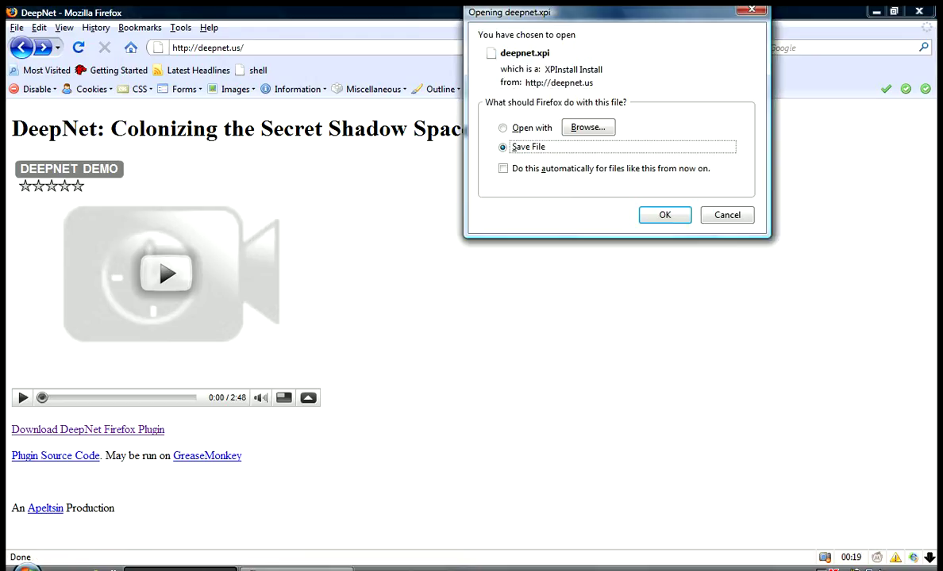
click(663, 215)
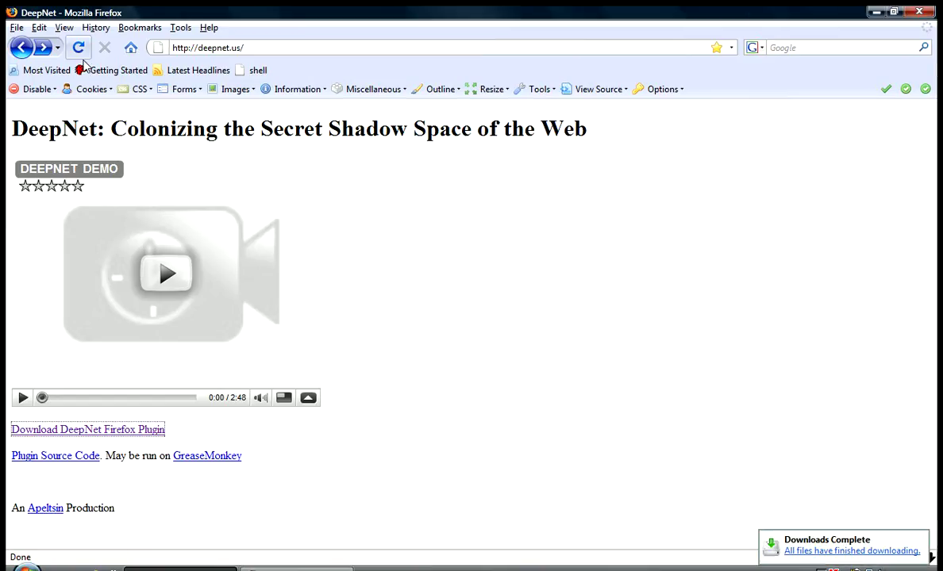
- Open the downloaded deepnet.xpi in the browser to start its installation, and dismiss the installation dialog without installing
click(9, 26)
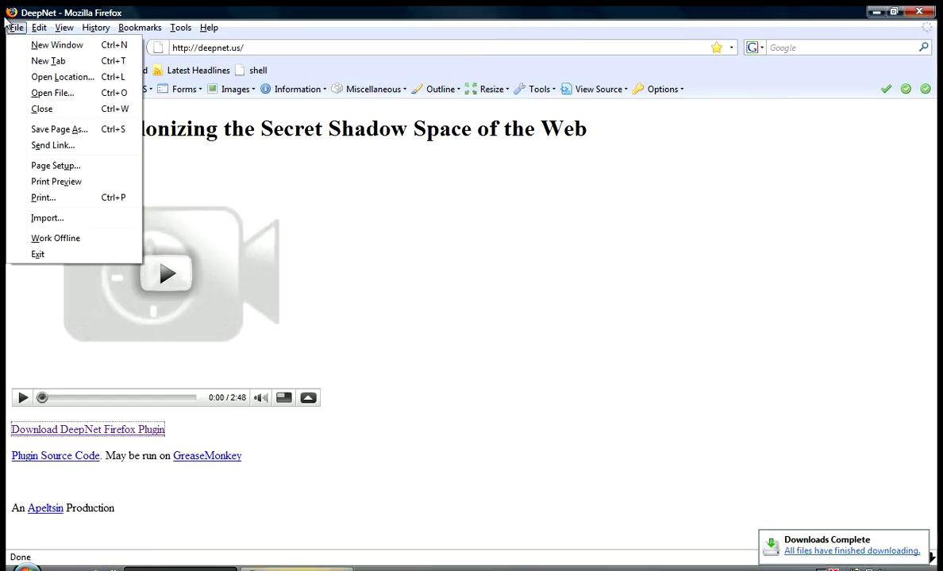
click(38, 93)
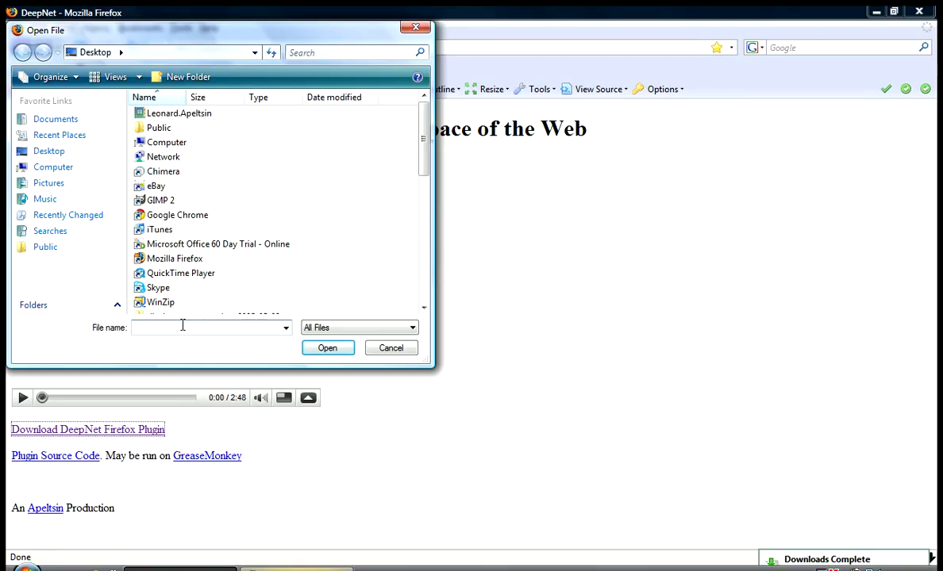
text(d)
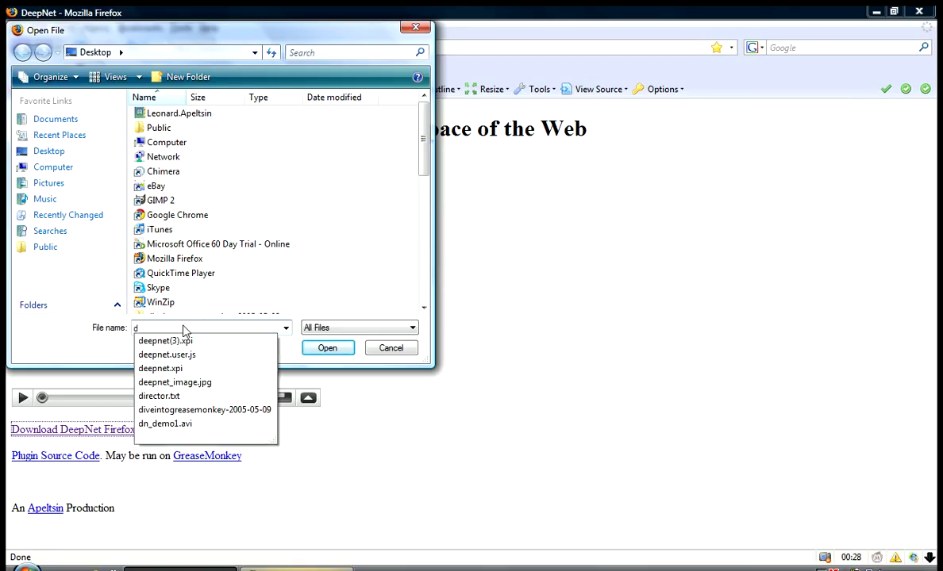
click(160, 369)
click(325, 348)
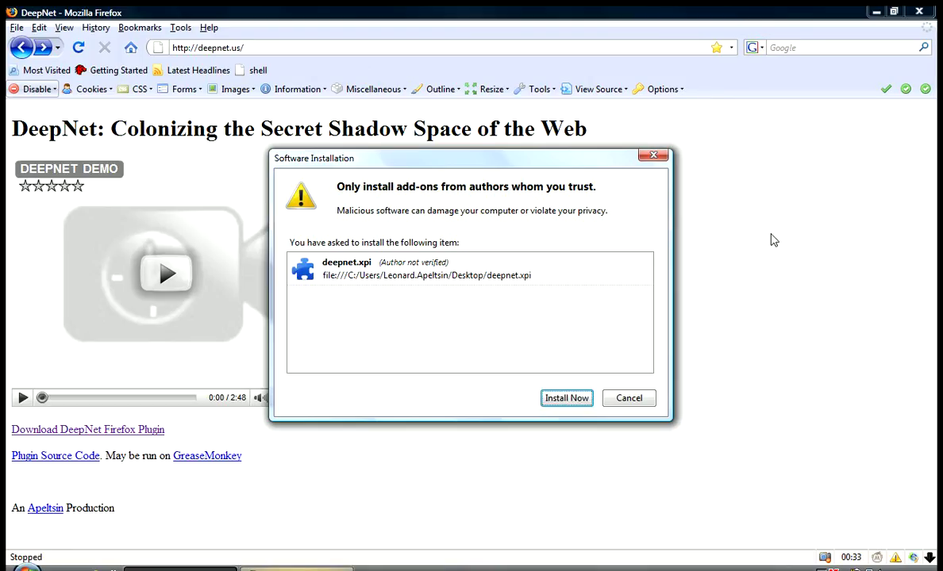
click(652, 155)
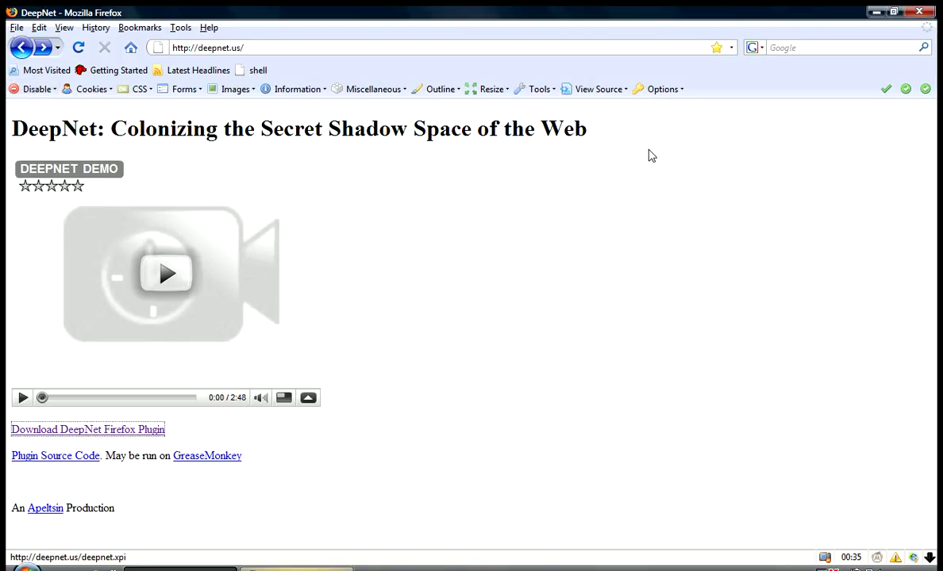
click(209, 46)
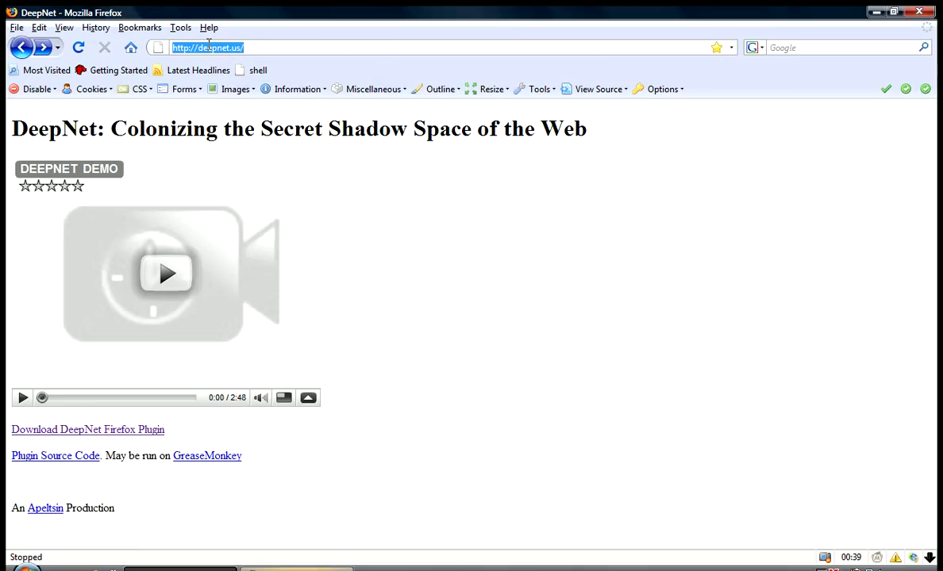
text(http://books.slashdot.org/books/05/03/30/2128206.shtml)
key(Return)
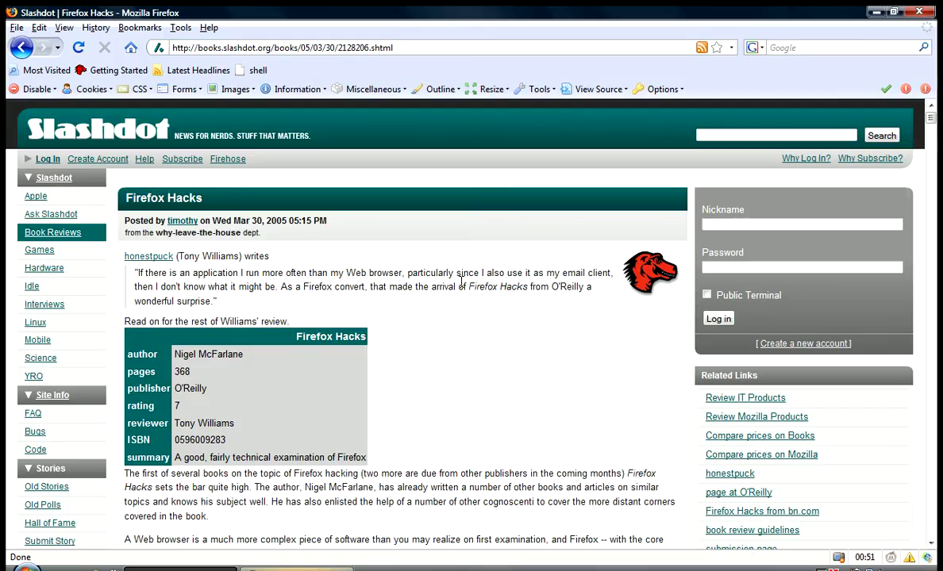
- Insert a shadow at the review paragraph beginning "Over the course of the now-traditional 100 hacks" and choose to make a custom shadow
scroll(462, 288, down, 6)
scroll(462, 288, up, 5)
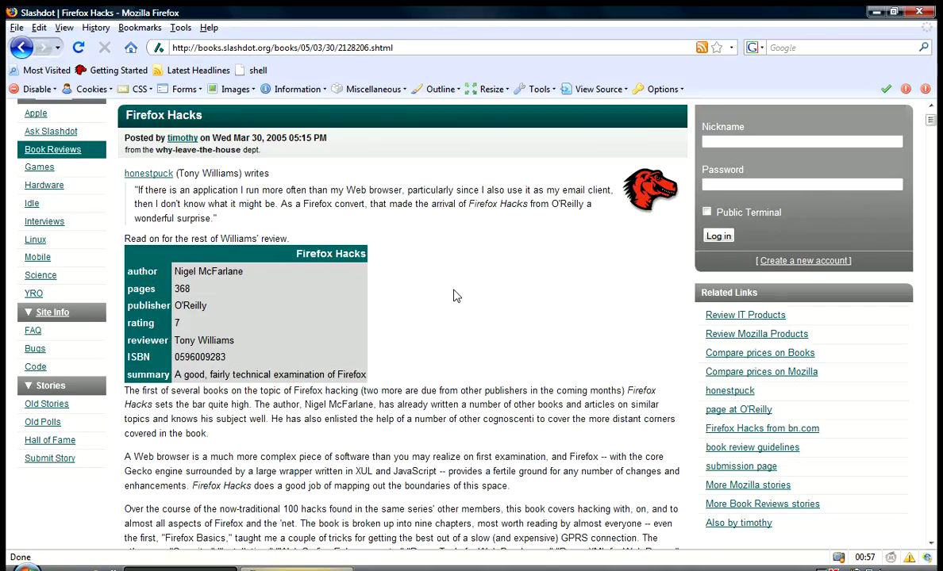
scroll(456, 296, down, 4)
scroll(459, 301, up, 4)
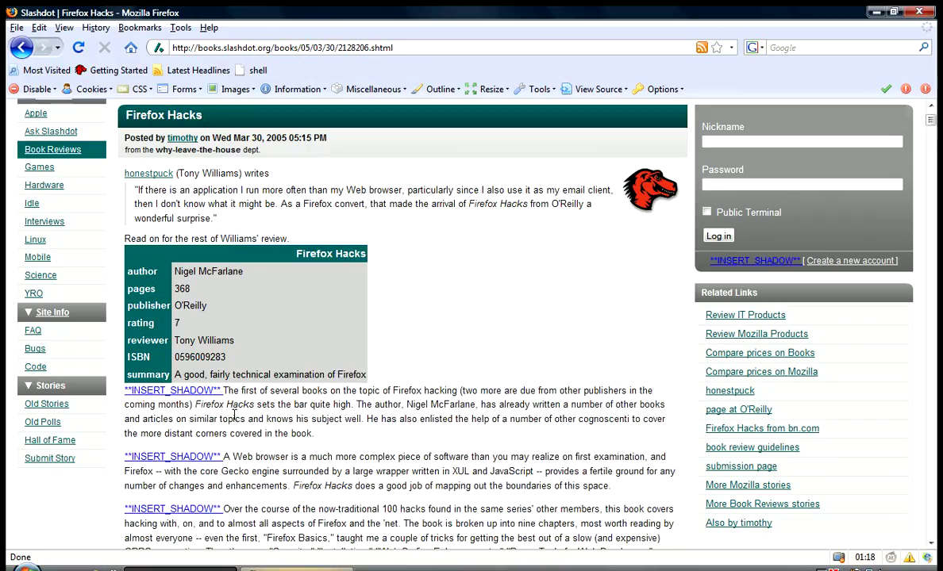
scroll(232, 426, down, 3)
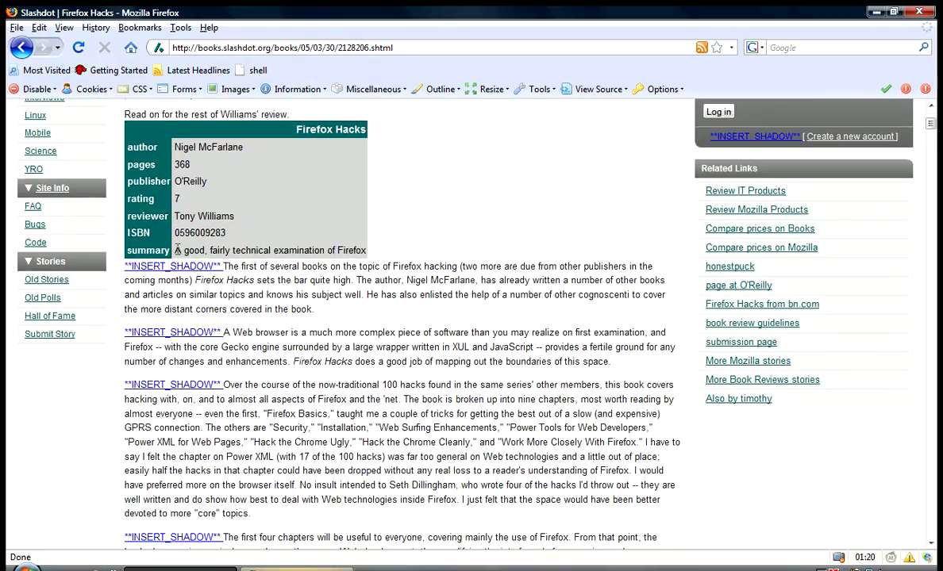
scroll(165, 391, down, 1)
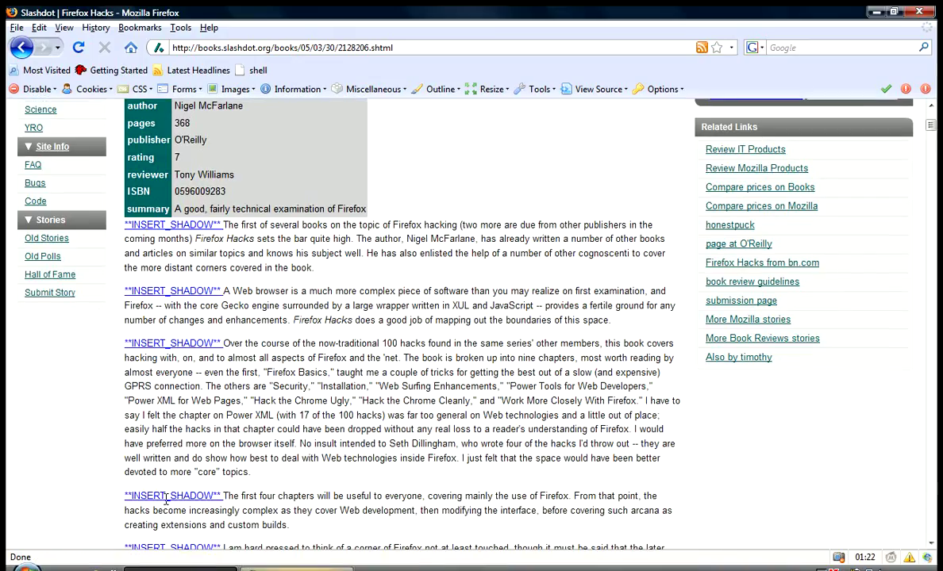
click(134, 341)
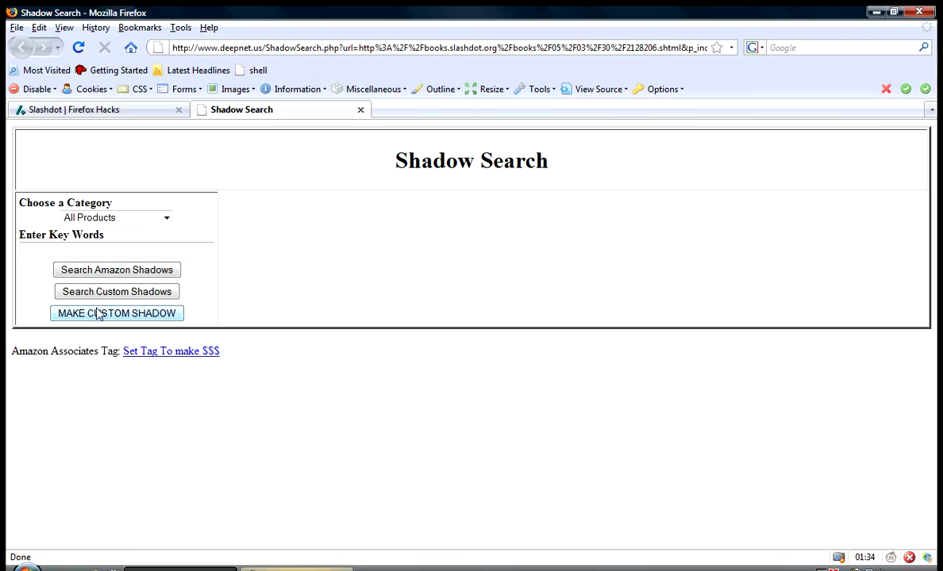
click(71, 316)
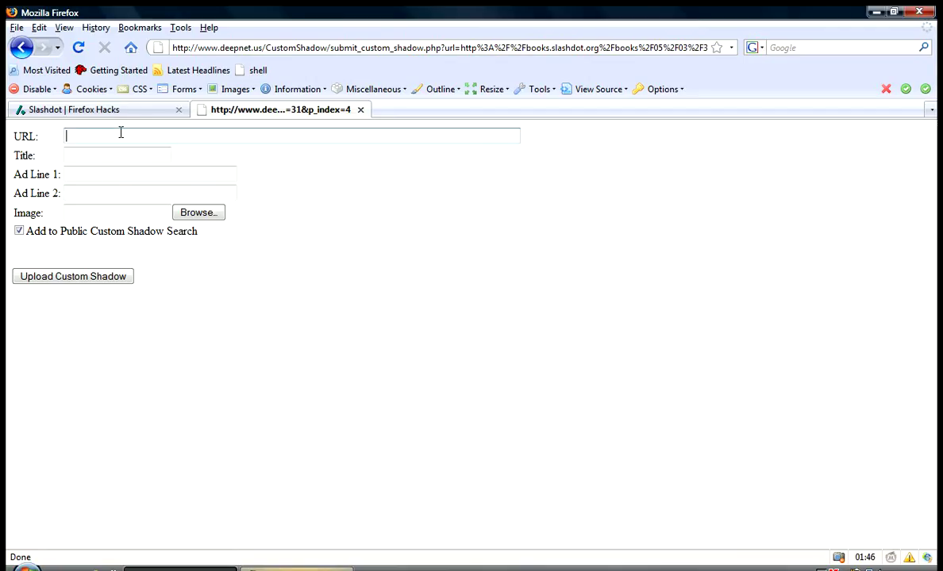
text(http://deepnet.us)
key(Tab)
text(D)
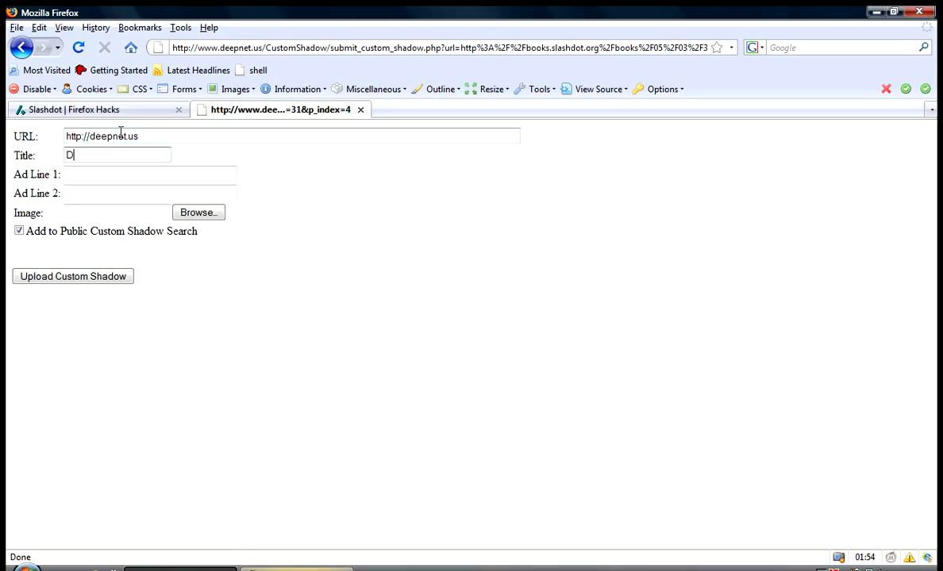
text(EEPNET)
key(Tab)
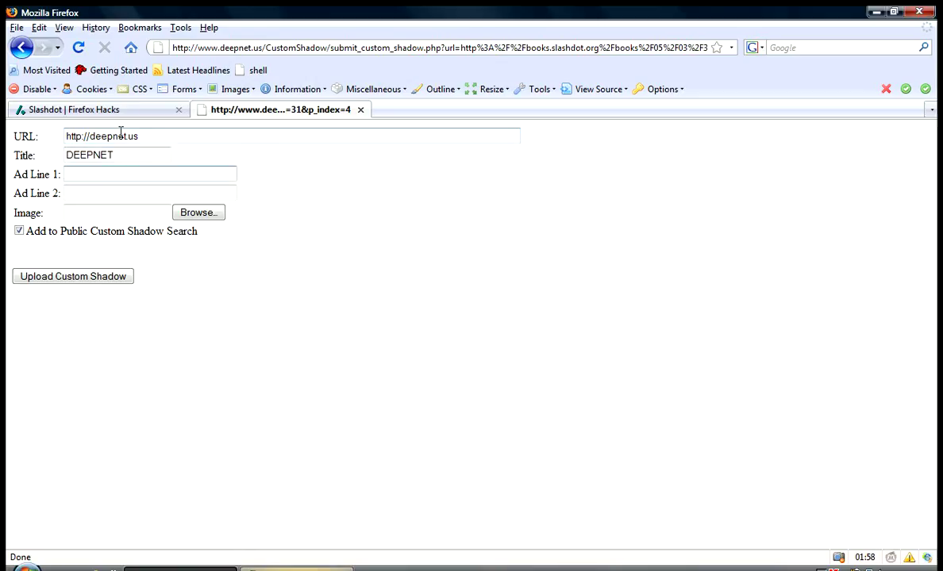
- Enter "Colonizing the Secret" as the first ad line and "Shadow Space of the Web" as the second
text(Colonizing the Secr)
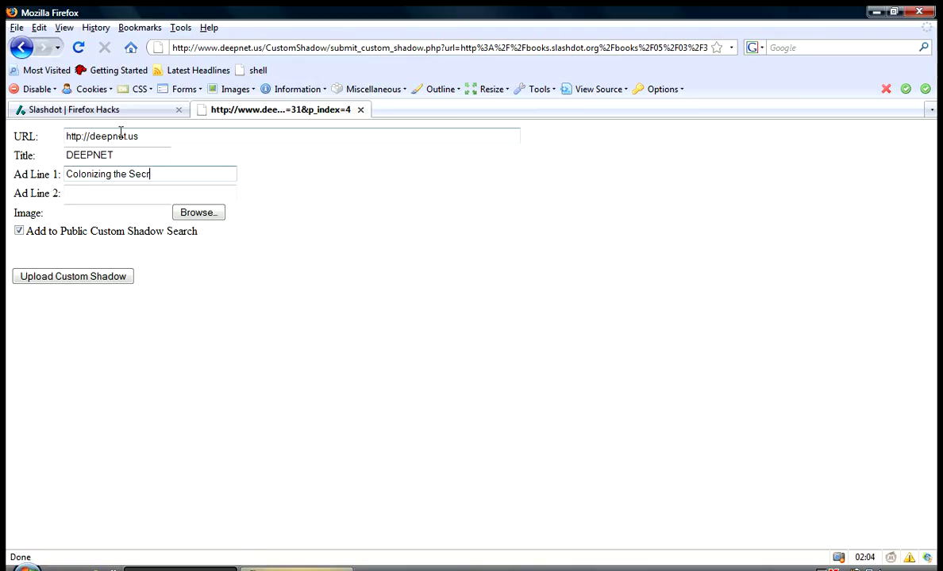
text(et)
key(Tab)
text(Shado)
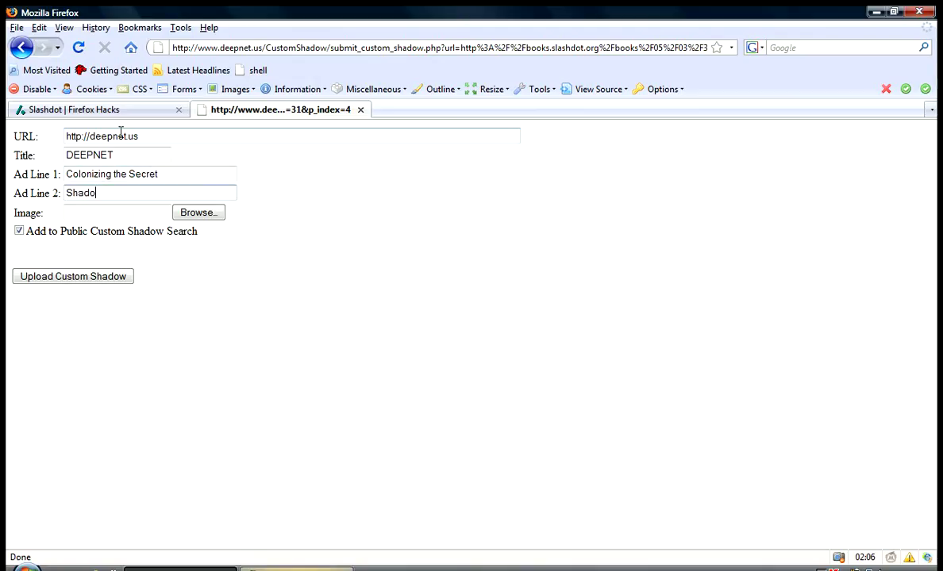
text(w Space of the Web)
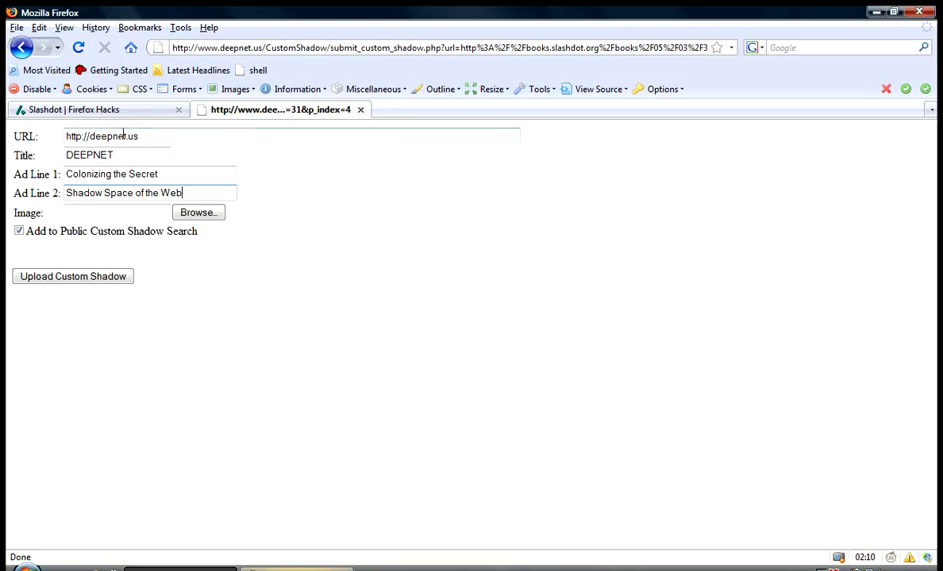
- Attach deepnet_image.jpg from the Desktop as the custom shadow's image
click(187, 213)
click(172, 325)
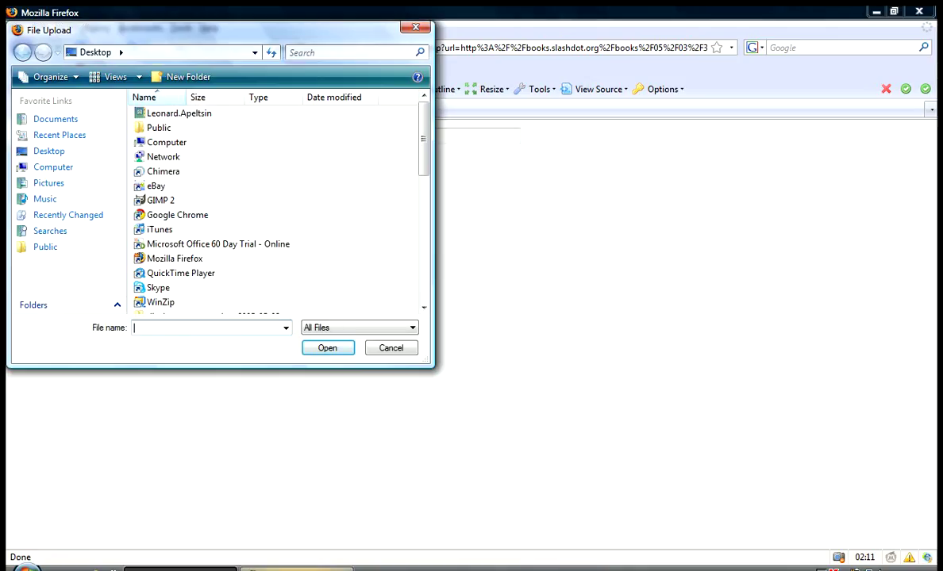
text(d)
click(194, 382)
click(319, 348)
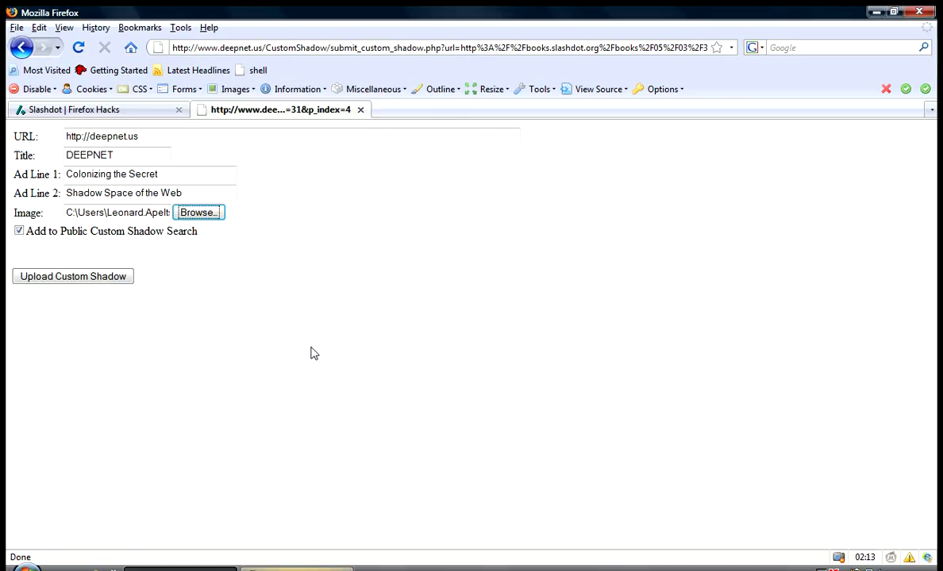
- Upload the custom shadow with public search enabled and match it to the Slashdot page
click(65, 276)
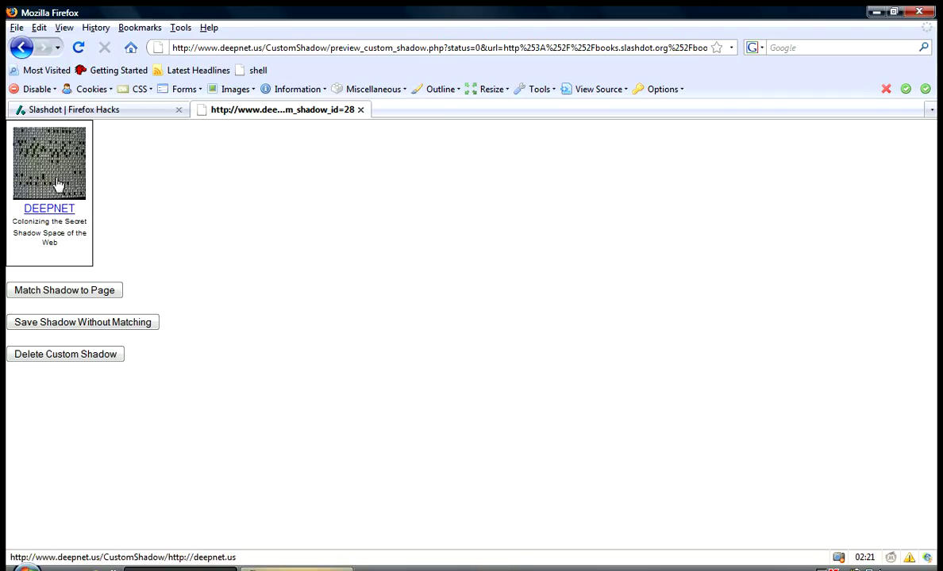
click(44, 290)
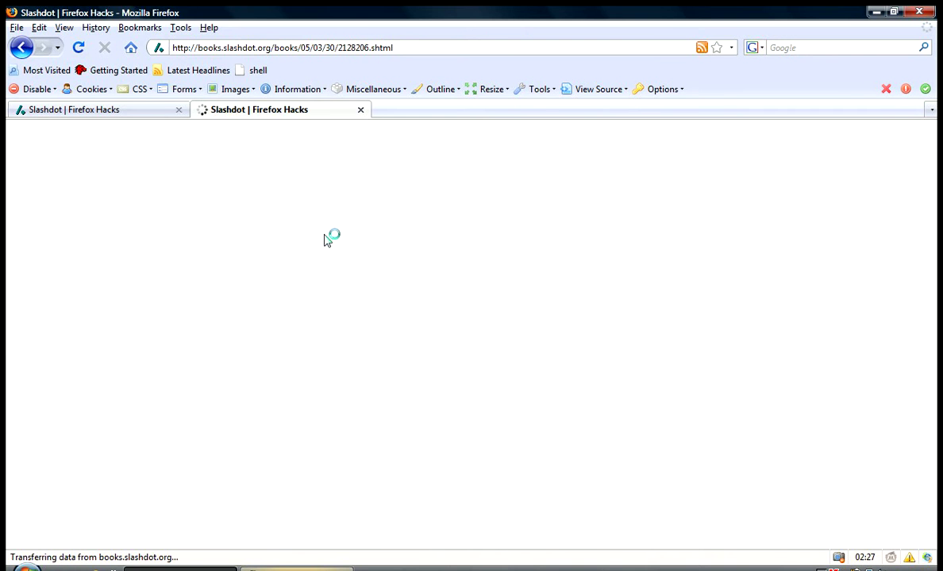
scroll(246, 463, down, 7)
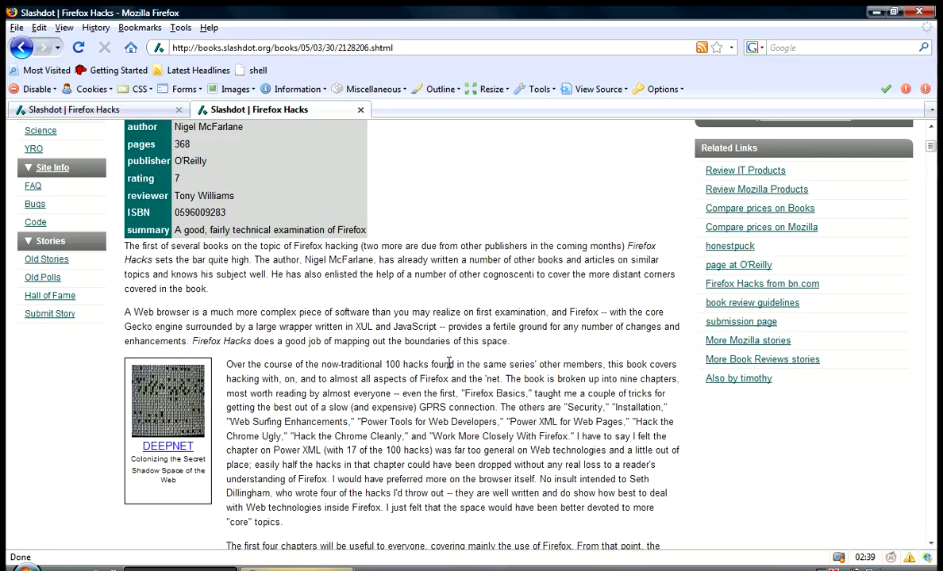
- Test the DEEPNET shadow's link from the article, close the page it opens, and review the shadow beside the paragraph
click(153, 383)
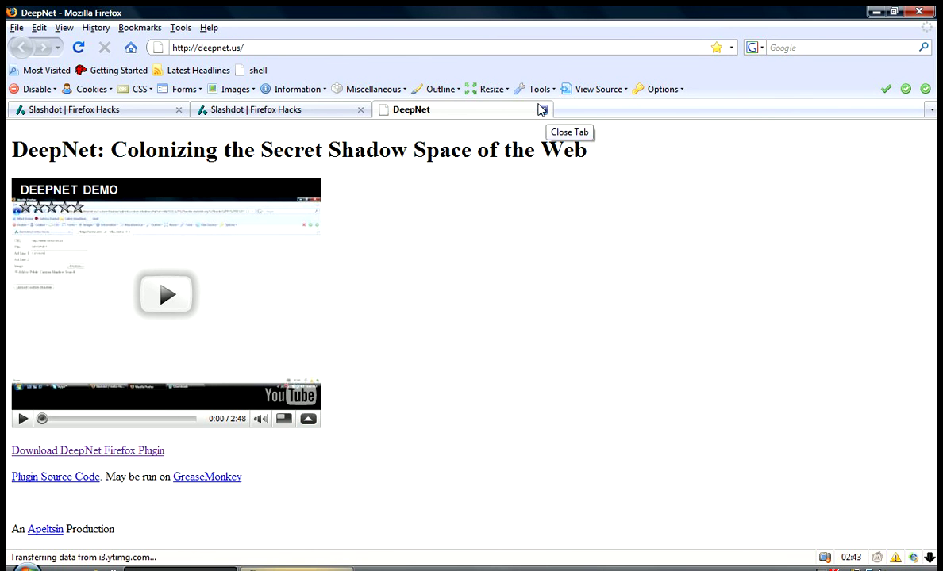
click(542, 109)
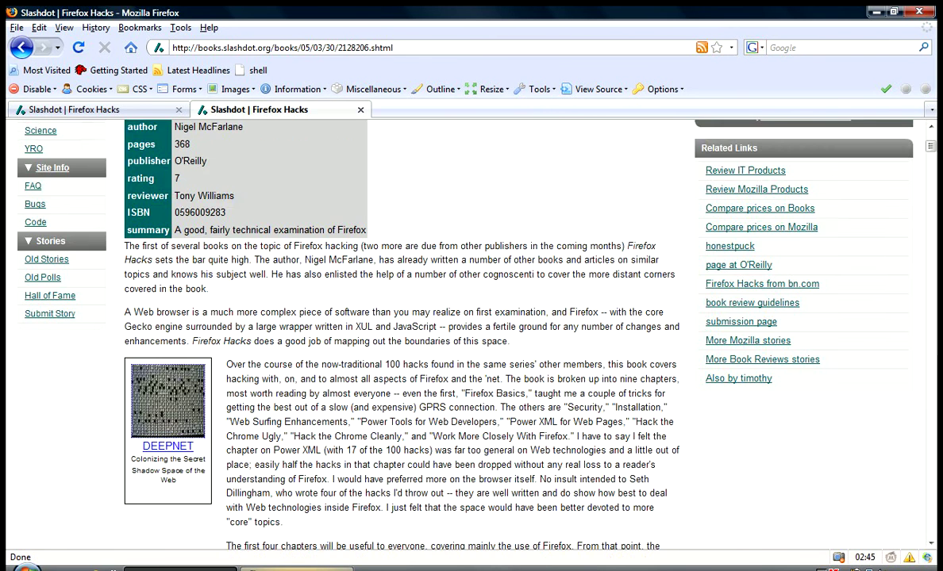
scroll(283, 402, down, 2)
scroll(275, 385, up, 1)
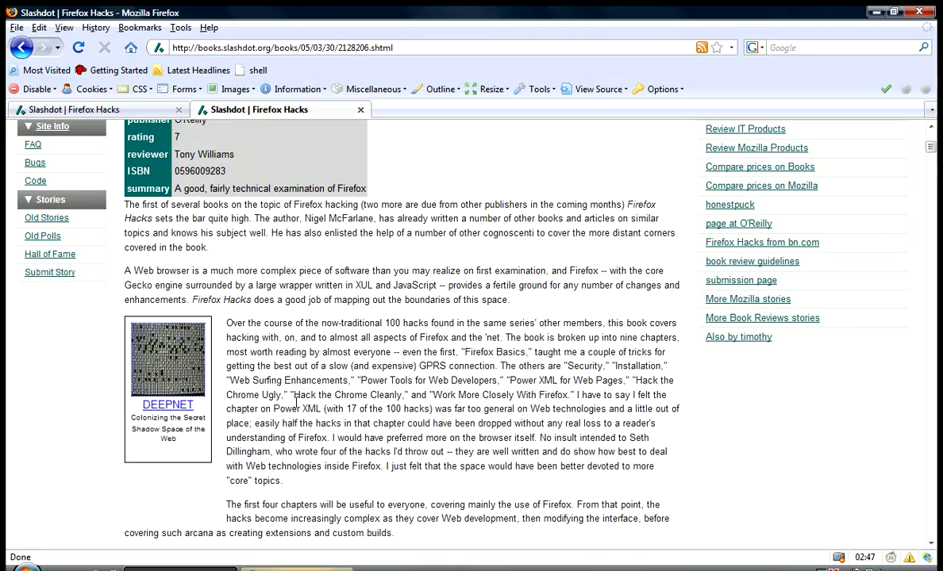
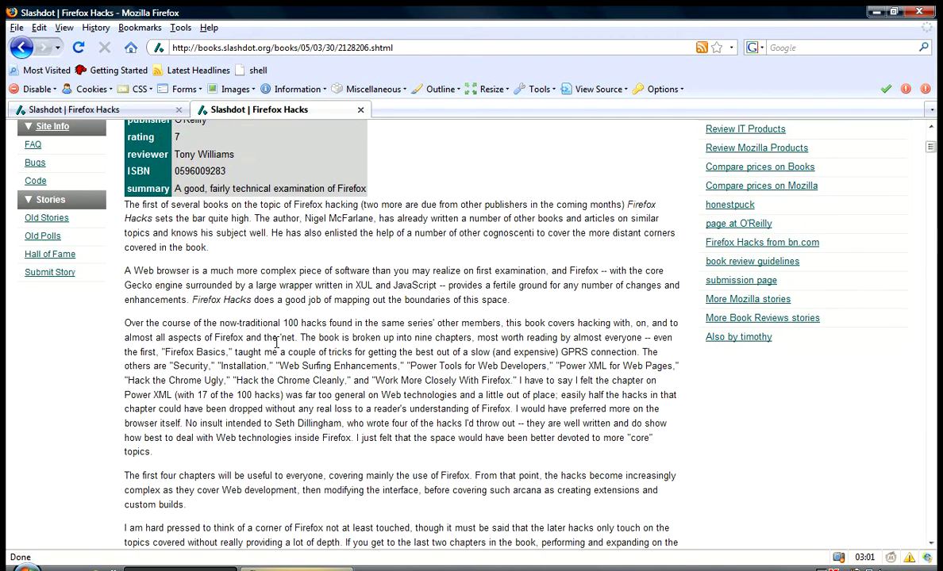
- Open the shadow search again for the review paragraph beginning "Over the course of the now-traditional 100 hacks"
scroll(276, 342, up, 2)
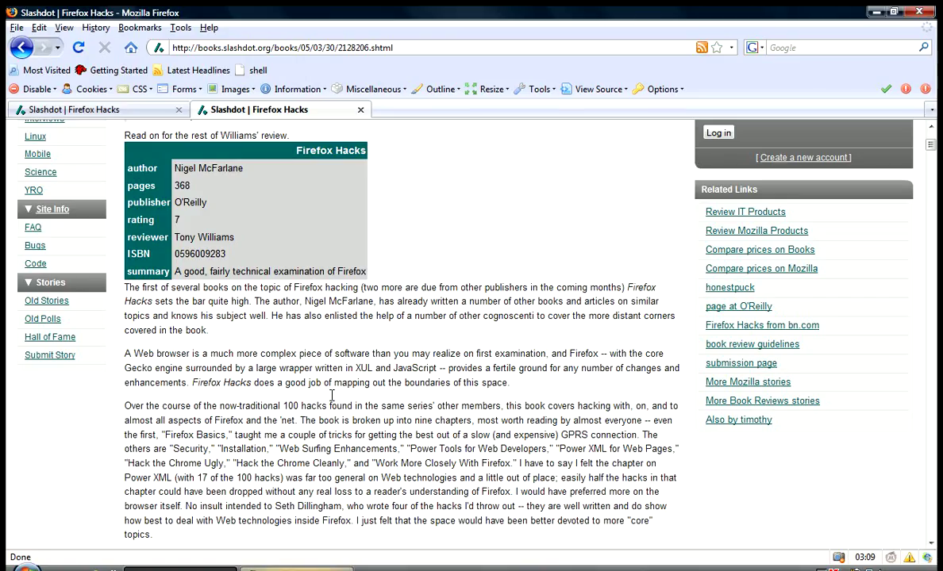
scroll(332, 395, up, 2)
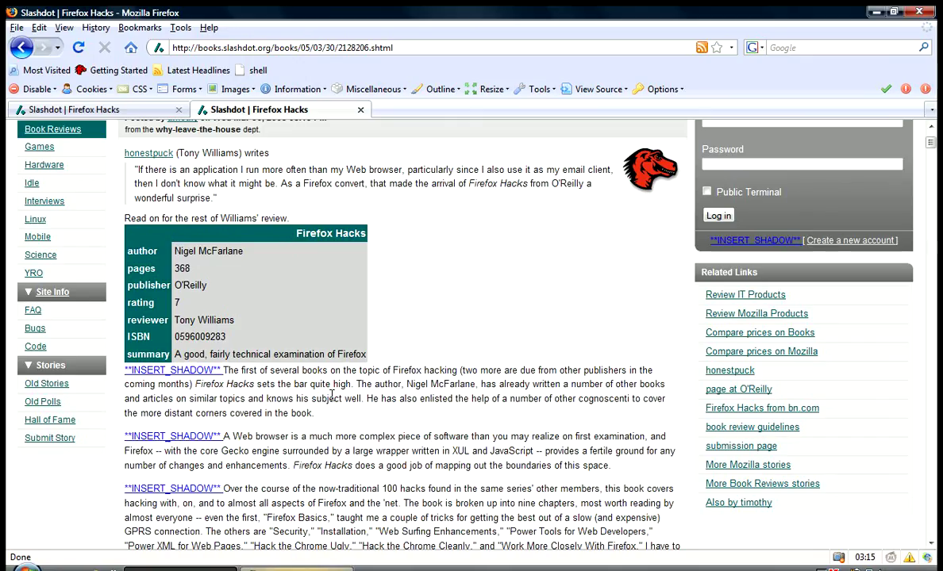
click(147, 493)
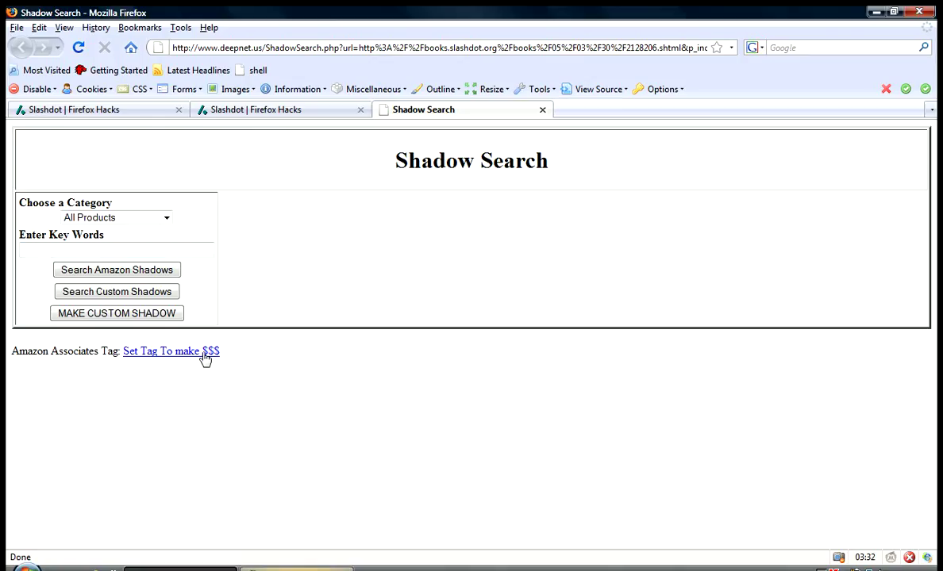
- Set the Amazon Associates Tag to my_amazon_tag and submit it
click(164, 349)
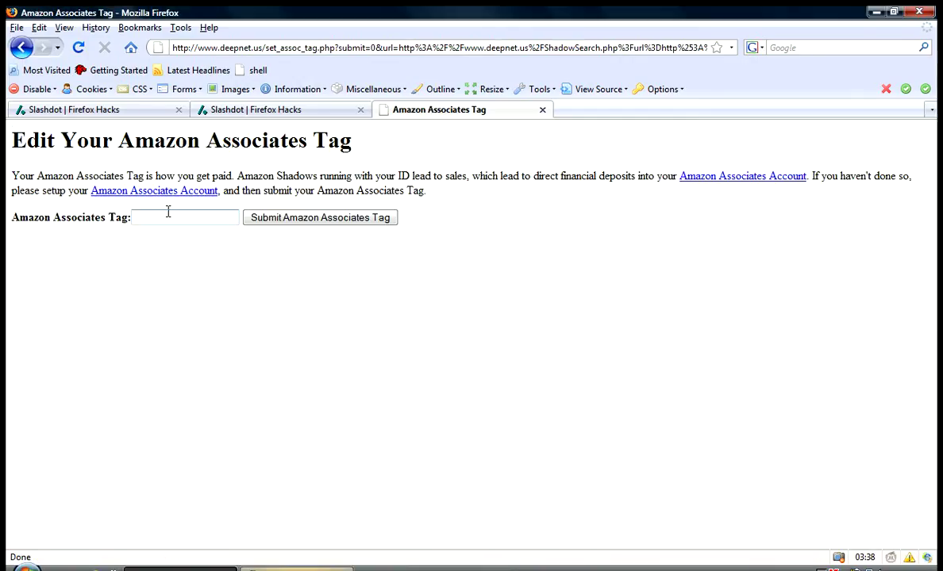
text(my_amazon_tag)
click(308, 218)
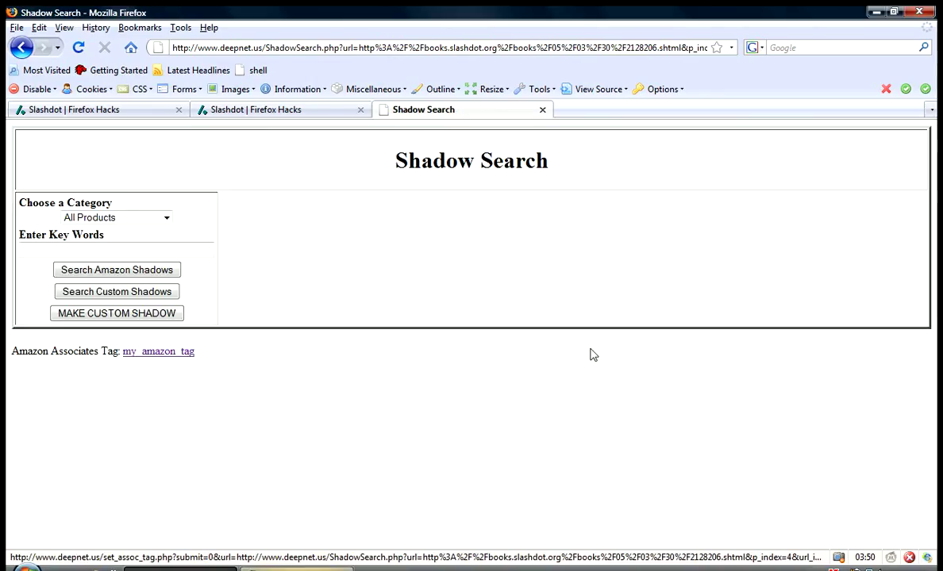
- Search the Amazon shadows for "firefox hacks" and submit the "Hacking Firefox: More Than 150 Hacks, Mods, and Customizations" shadow
click(60, 247)
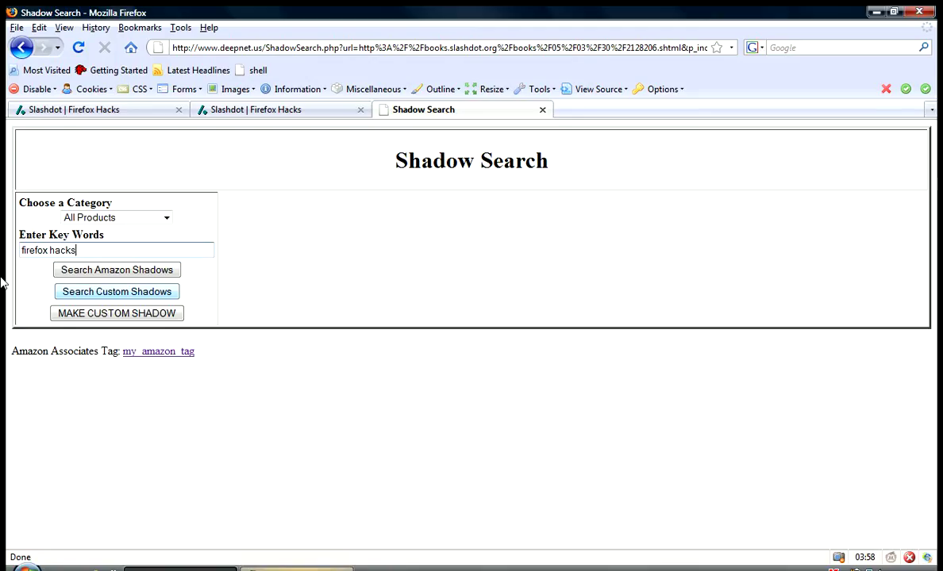
click(70, 270)
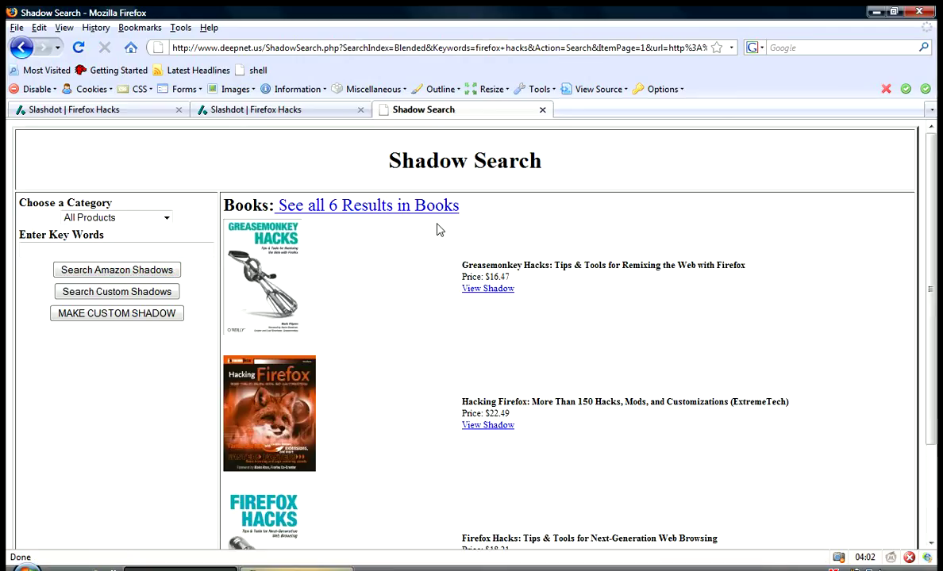
scroll(322, 343, down, 3)
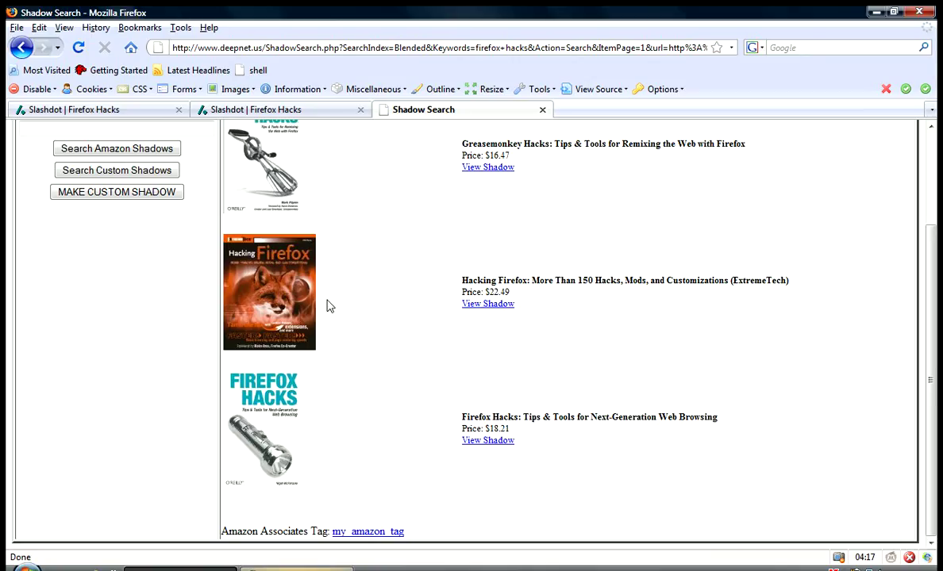
click(494, 304)
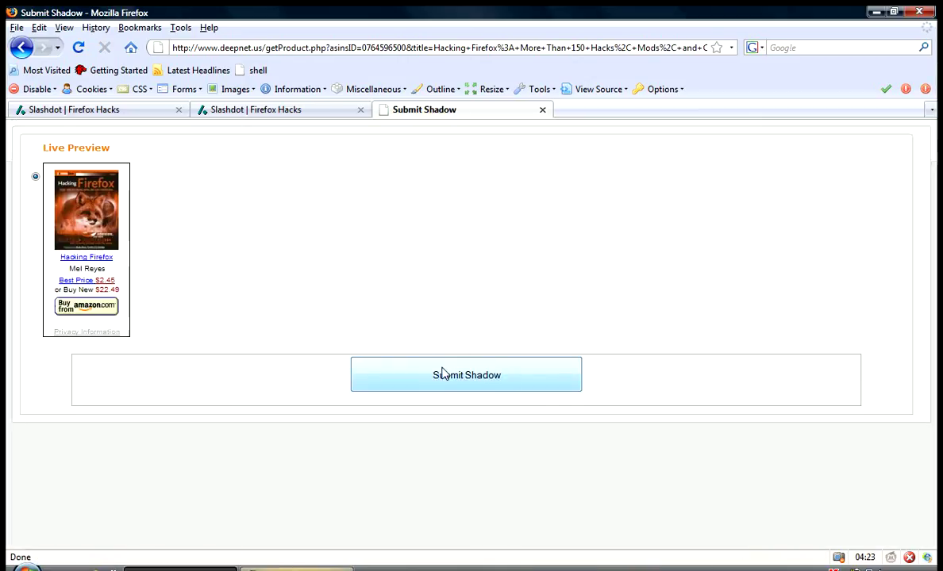
click(443, 373)
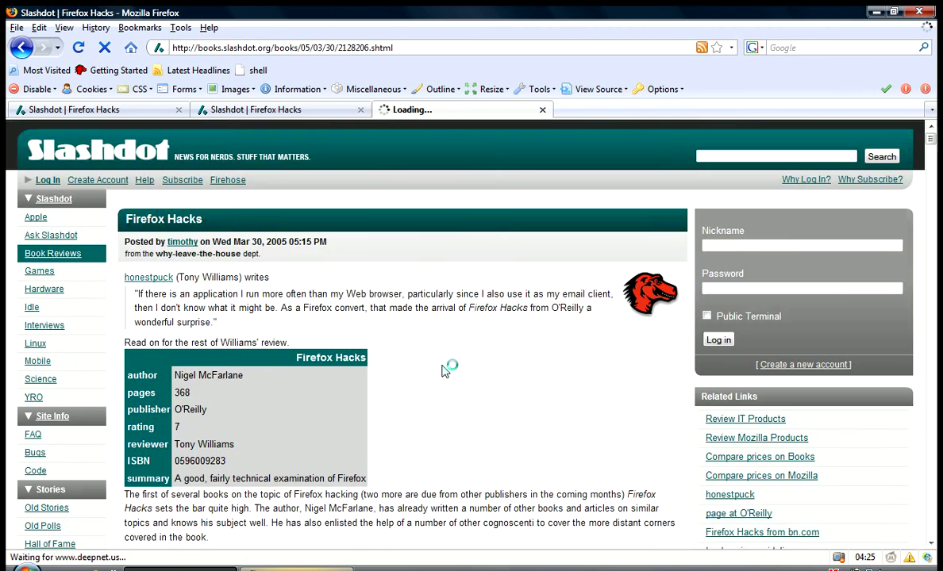
- Find the Amazon shadow in the review, follow it to its Amazon product page, and close that page after viewing it
scroll(443, 371, down, 5)
scroll(452, 352, down, 3)
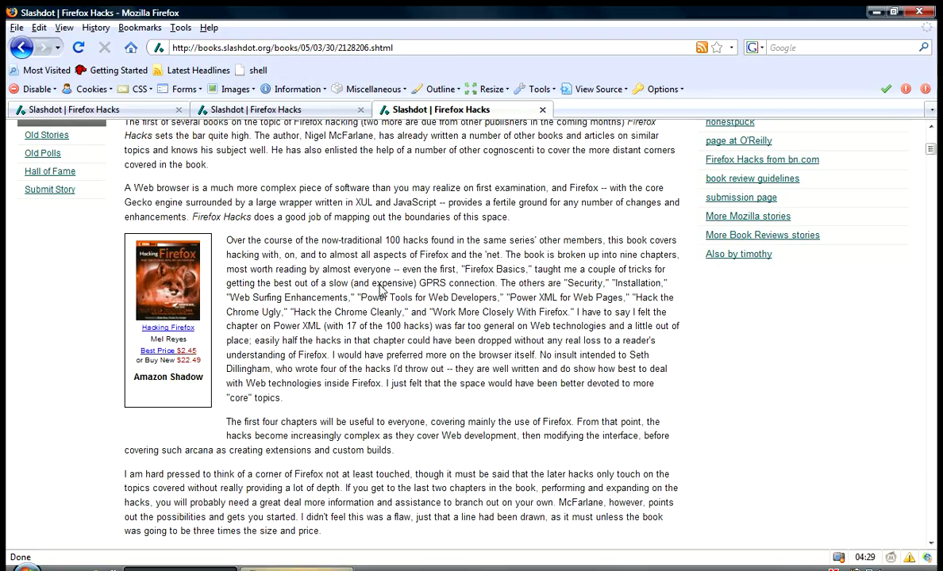
click(143, 279)
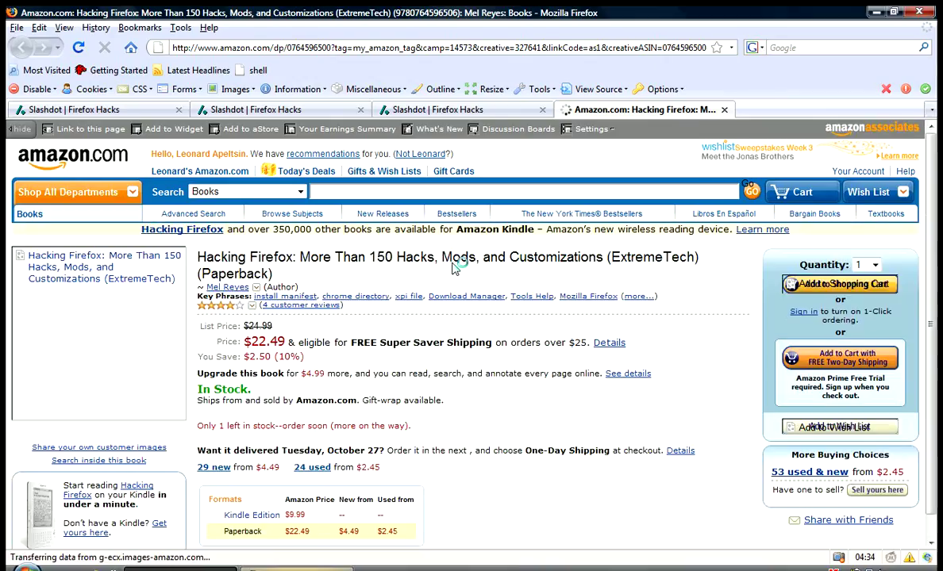
scroll(452, 268, down, 3)
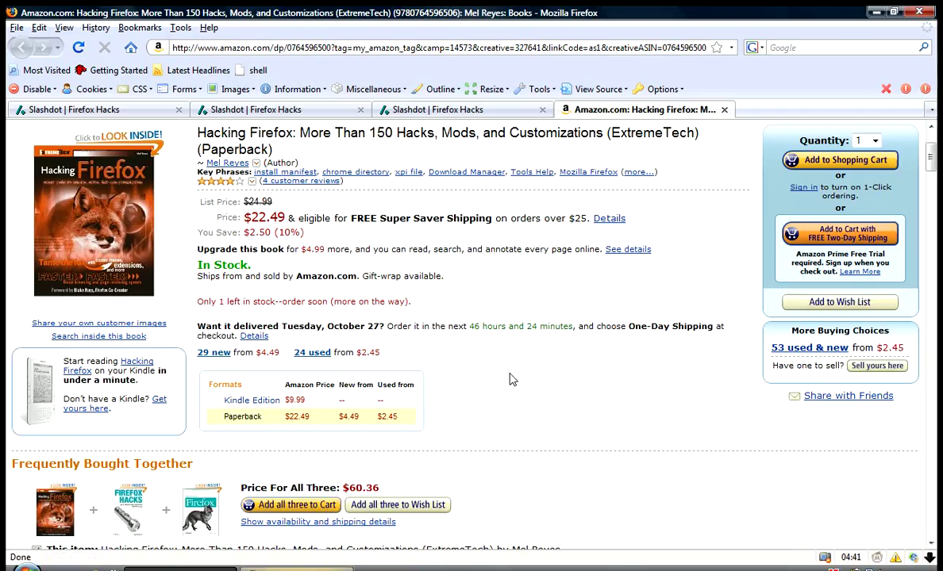
click(722, 110)
scroll(300, 380, up, 4)
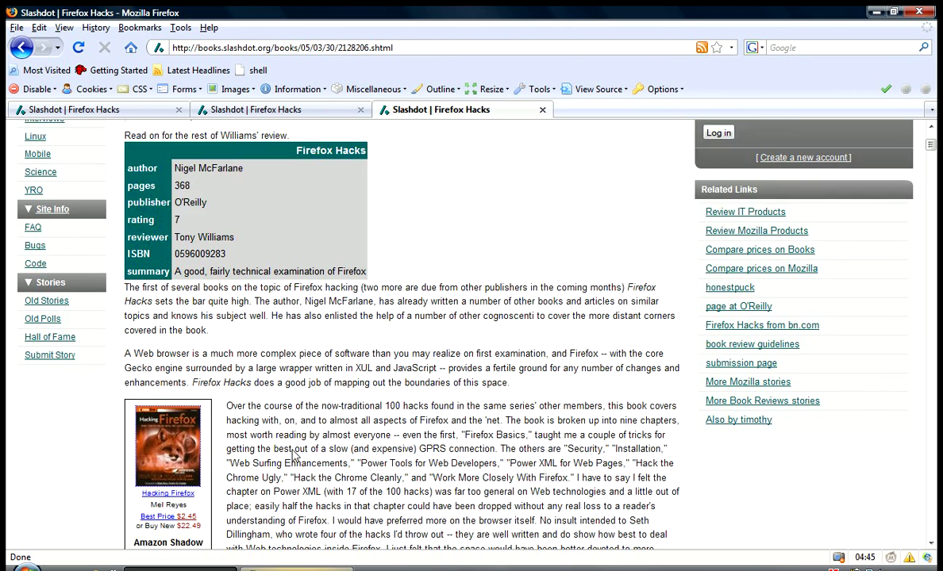
- Reveal the shadow insertion links in the review and open the shadow search for the paragraph beginning "I am hard pressed to think"
scroll(277, 421, down, 3)
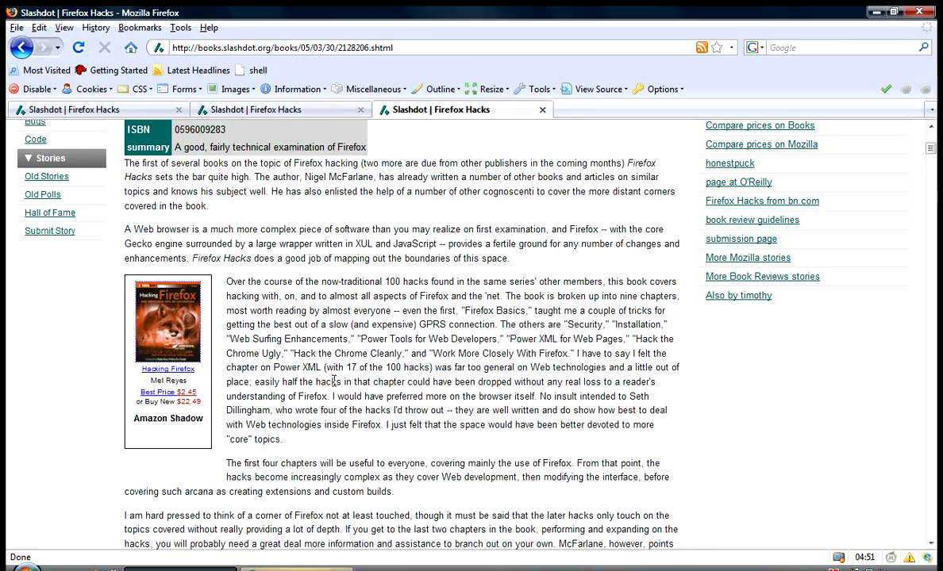
scroll(333, 382, down, 3)
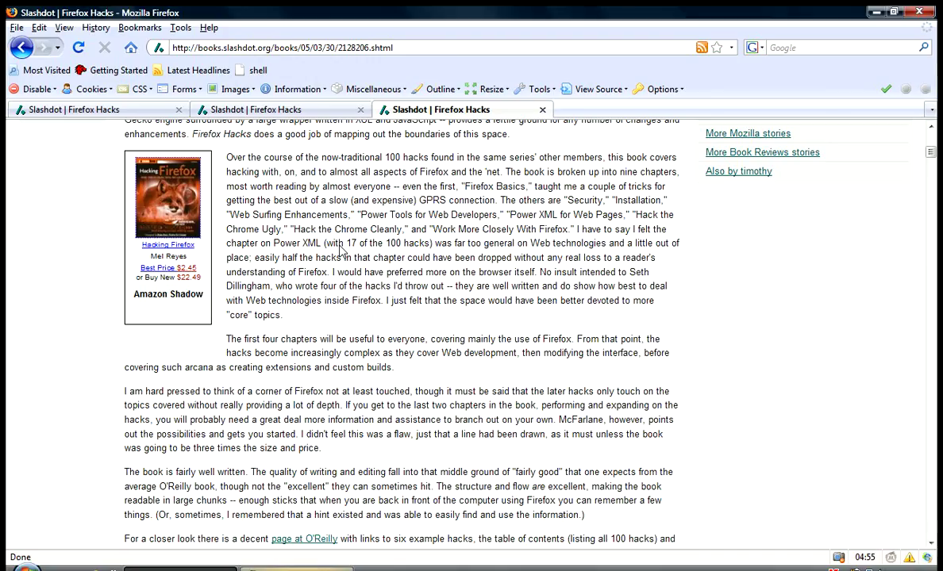
scroll(350, 319, down, 1)
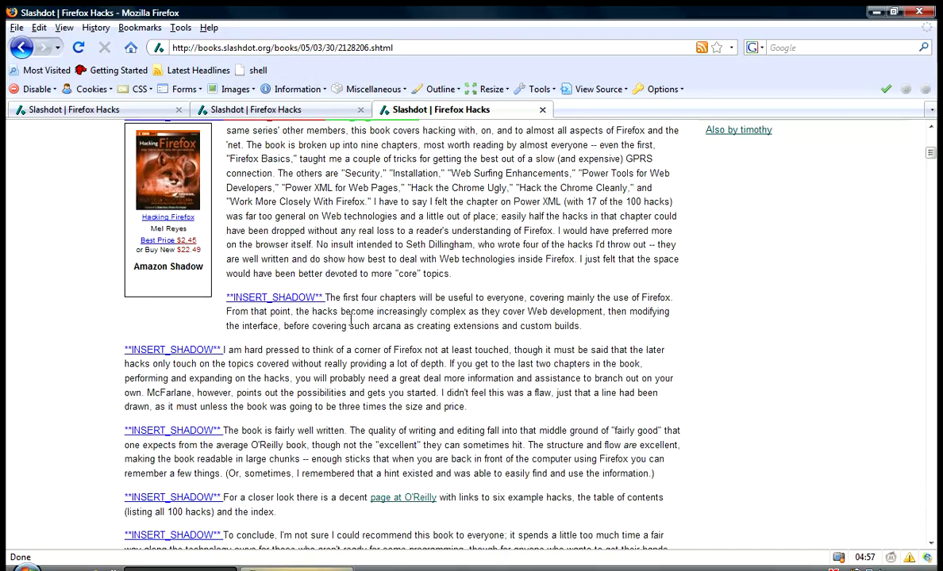
scroll(255, 425, up, 1)
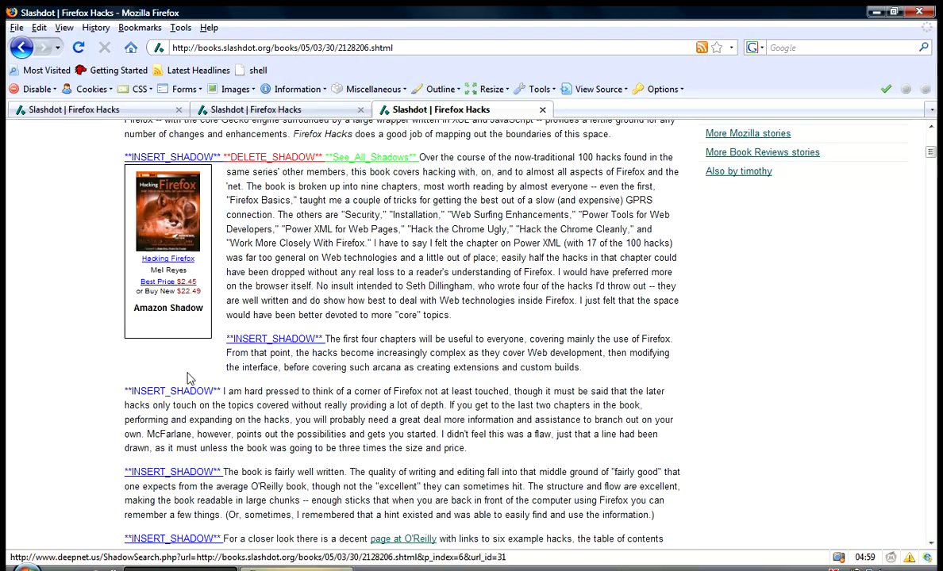
click(145, 390)
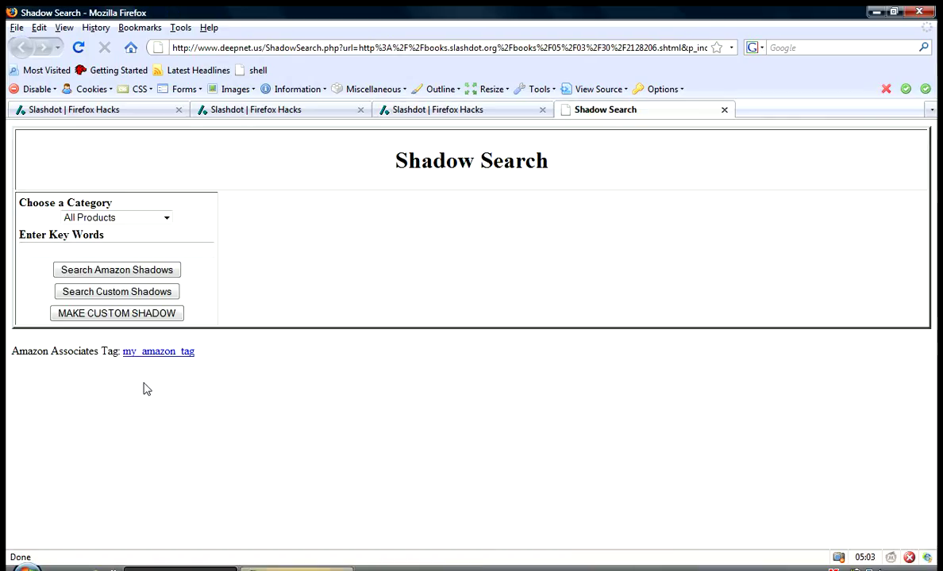
- Search the custom shadows for "deepnet", submit the DEEPNET shadow, and check its placement in the review
click(156, 249)
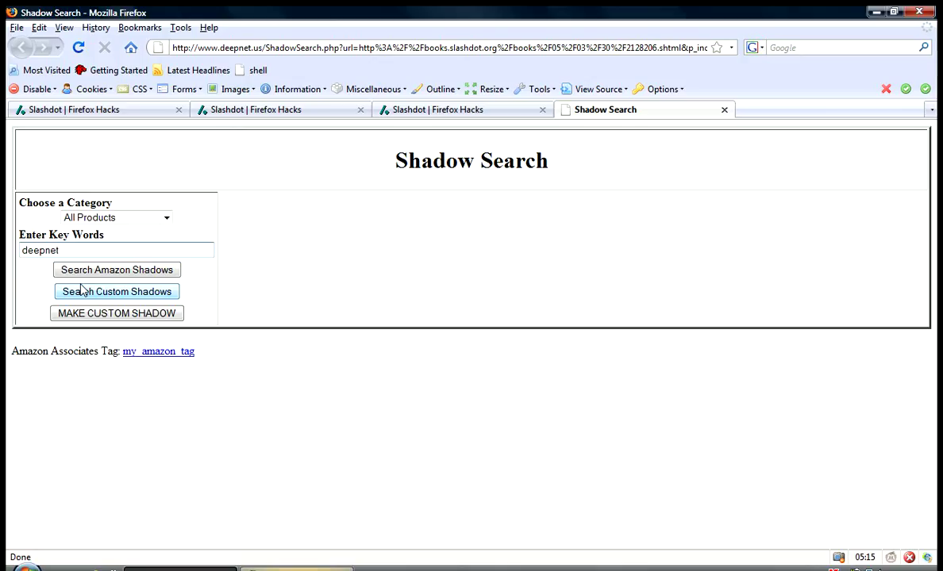
click(83, 291)
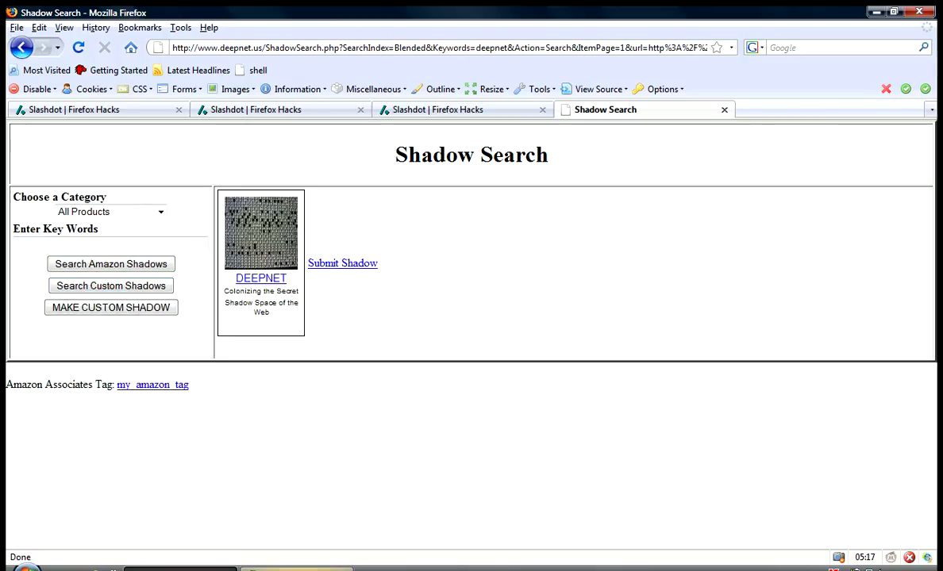
click(340, 264)
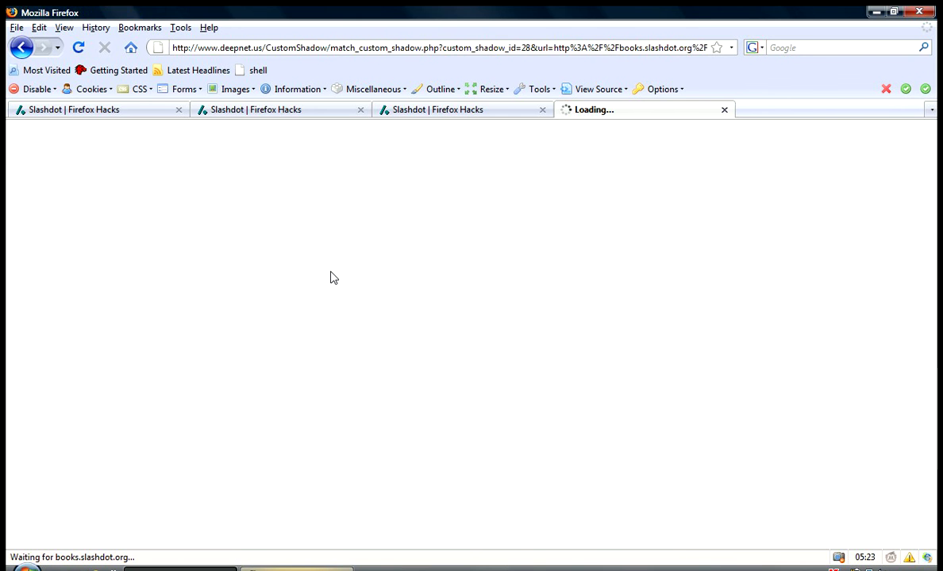
scroll(332, 277, down, 6)
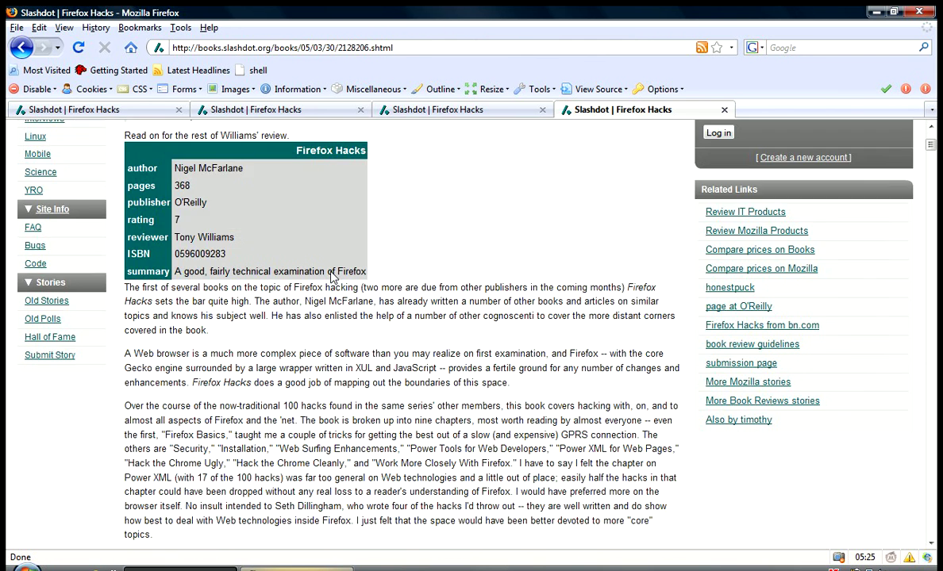
scroll(418, 382, down, 3)
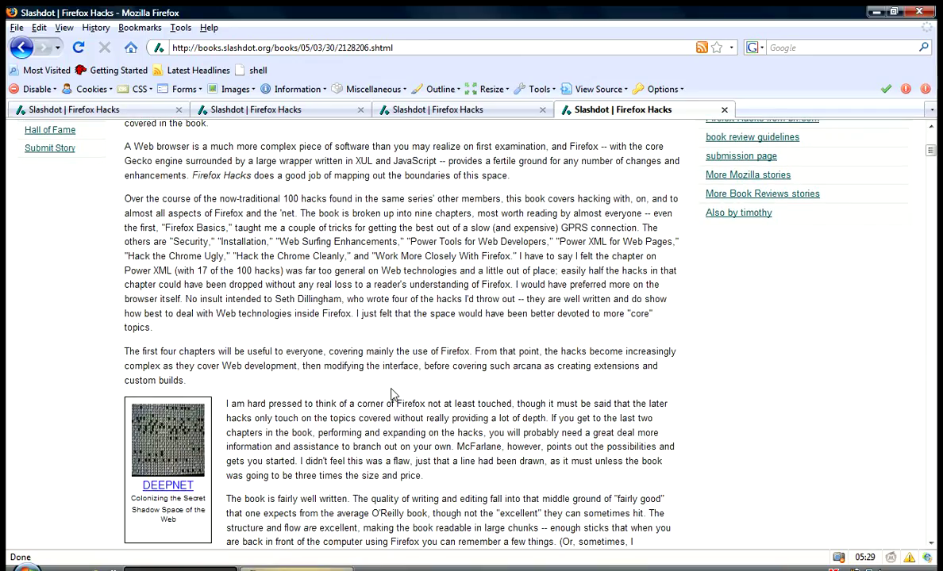
scroll(325, 251, down, 2)
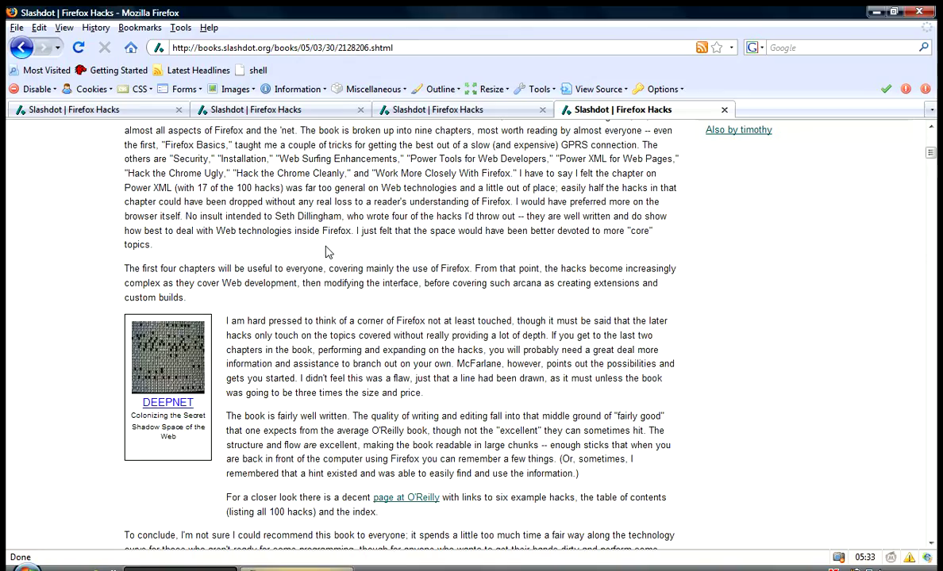
- Reload the review page repeatedly and examine which of the matched shadows is displayed beside its paragraph each time
click(78, 48)
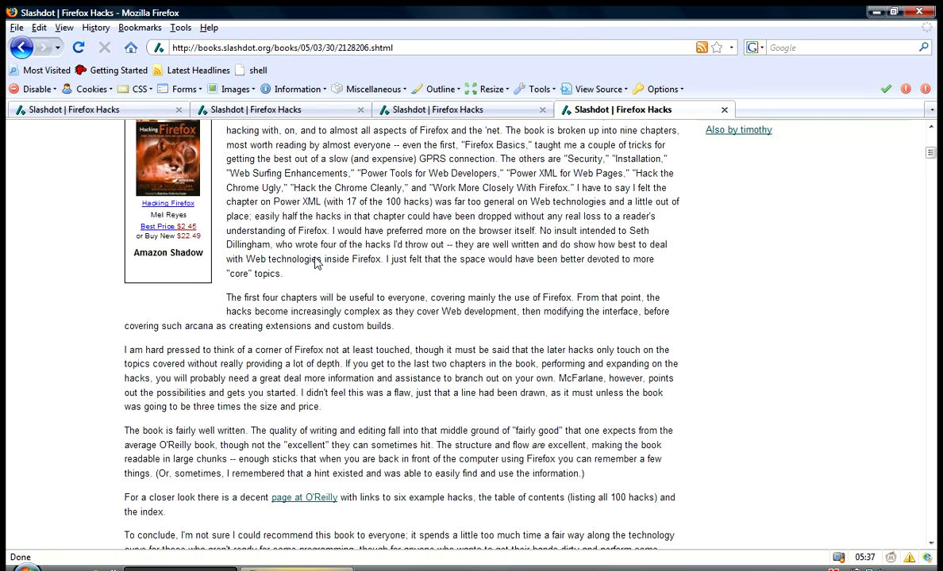
scroll(314, 282, up, 2)
scroll(316, 262, down, 5)
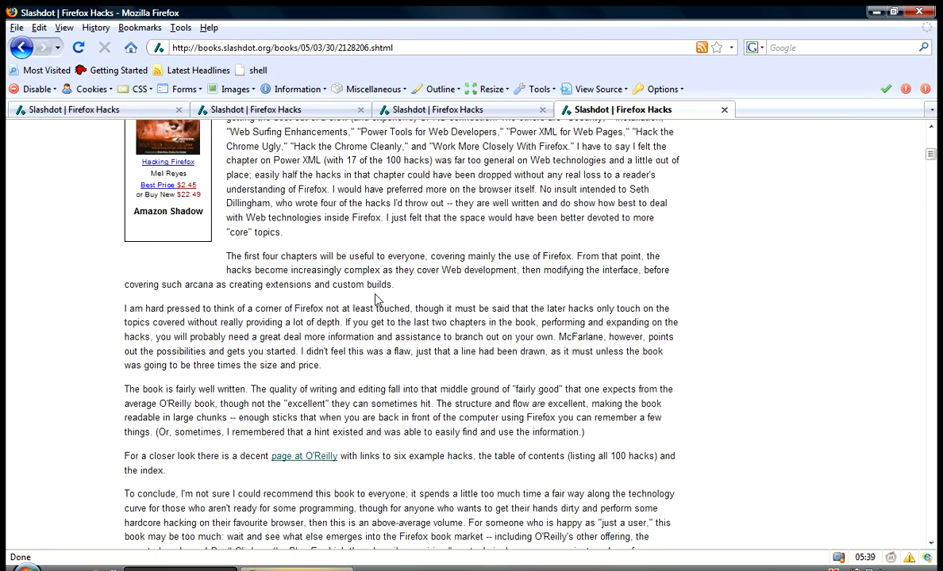
scroll(376, 299, up, 5)
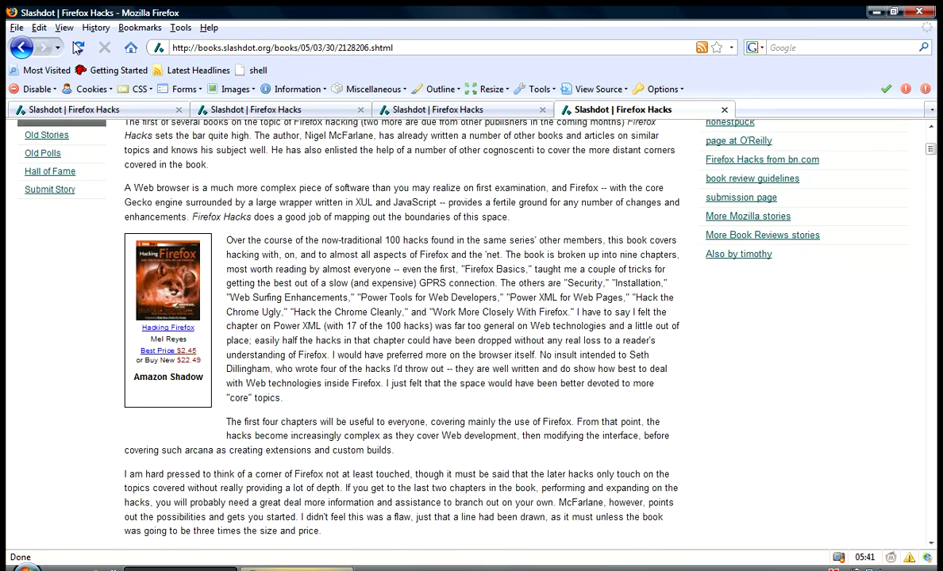
click(77, 48)
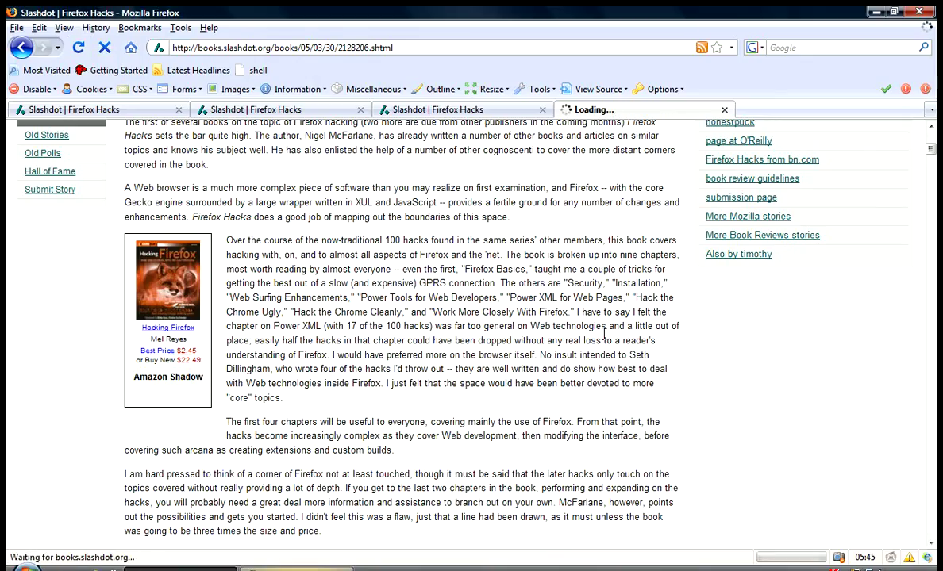
click(71, 51)
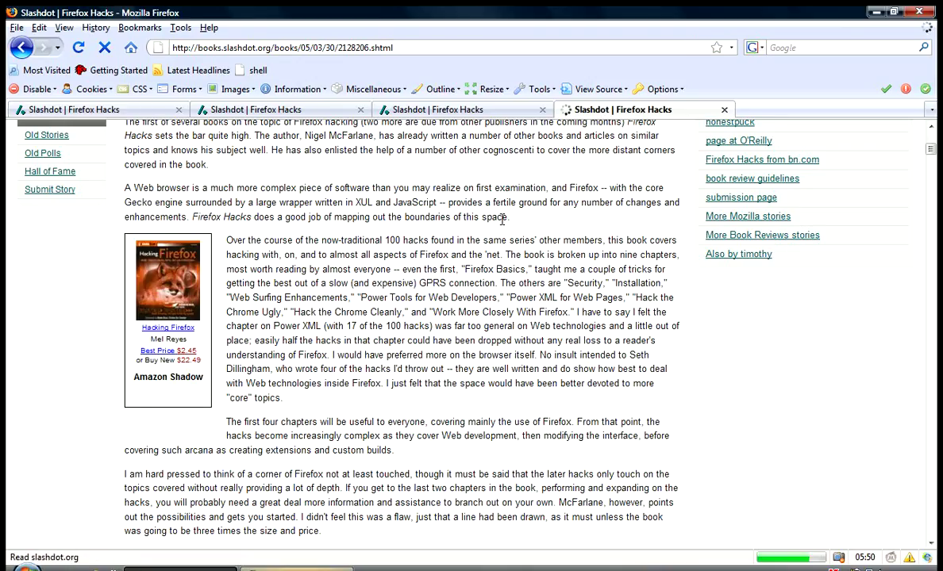
click(78, 47)
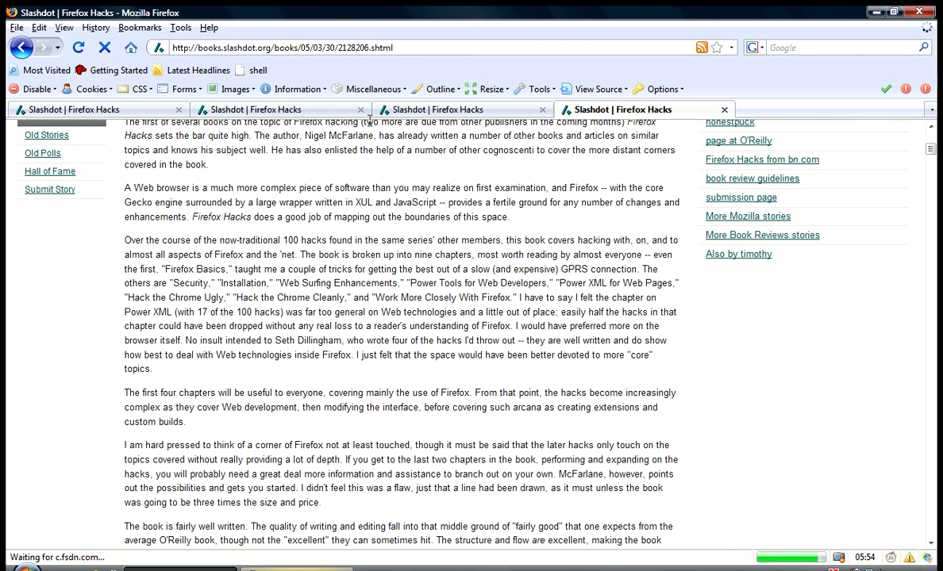
scroll(385, 262, down, 3)
scroll(386, 258, up, 2)
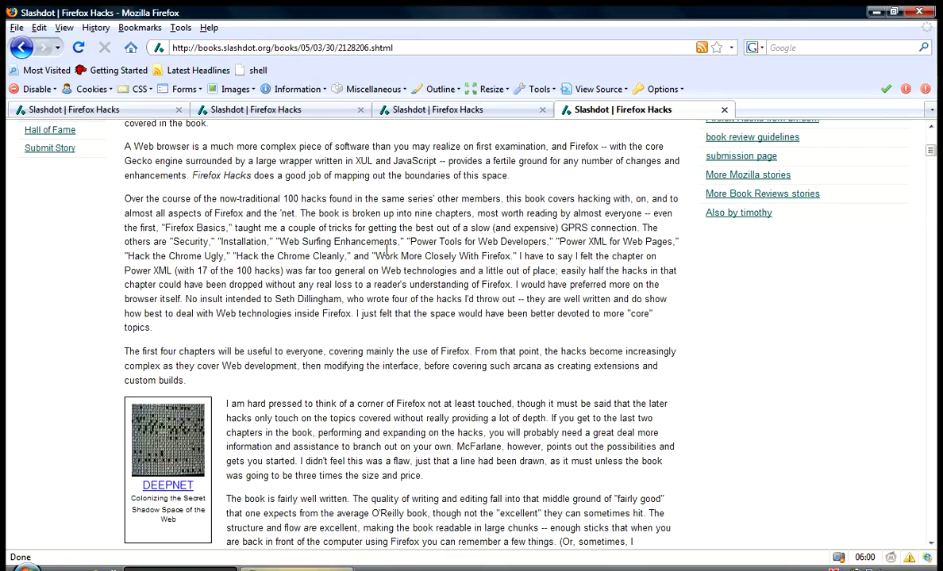
- Open the list of all shadows from the DEEPNET shadow's paragraph and review their match statistics
scroll(387, 247, down, 4)
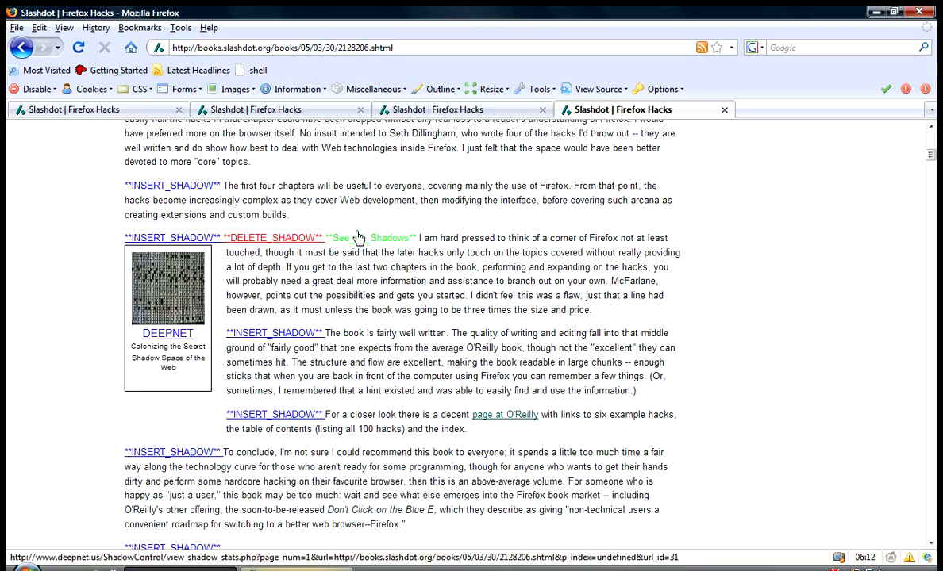
click(358, 237)
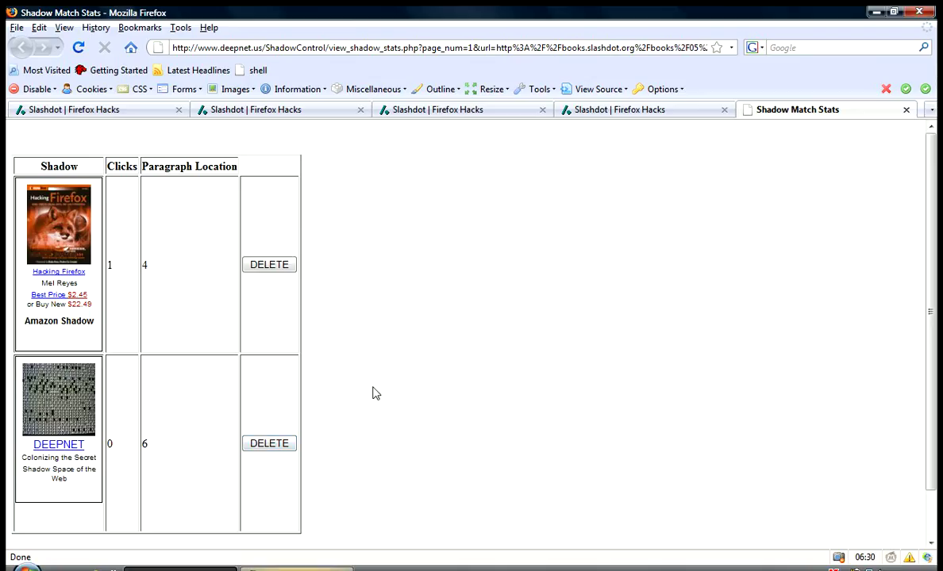
scroll(374, 391, down, 2)
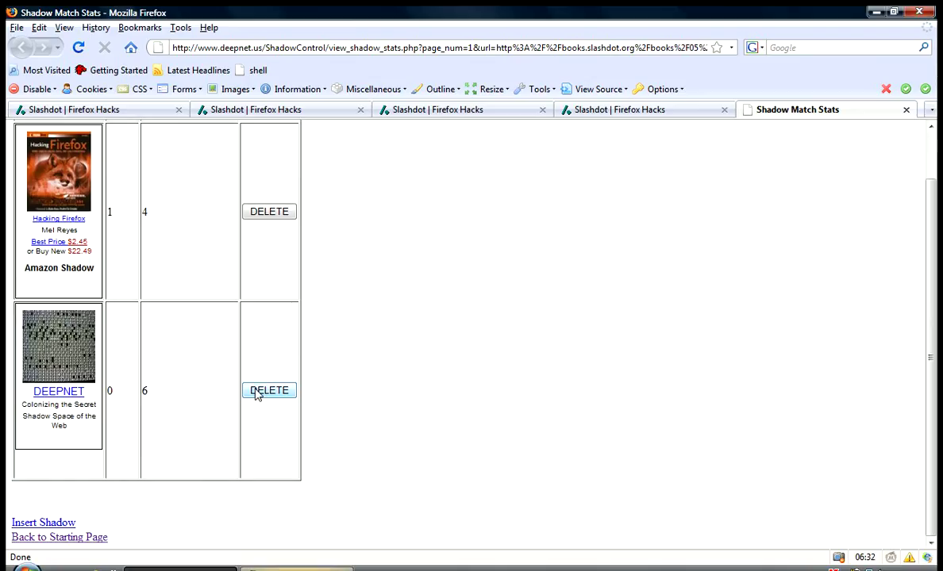
- Delete the DEEPNET and Hacking Firefox shadows, then return to the starting page and check the review paragraphs
click(257, 391)
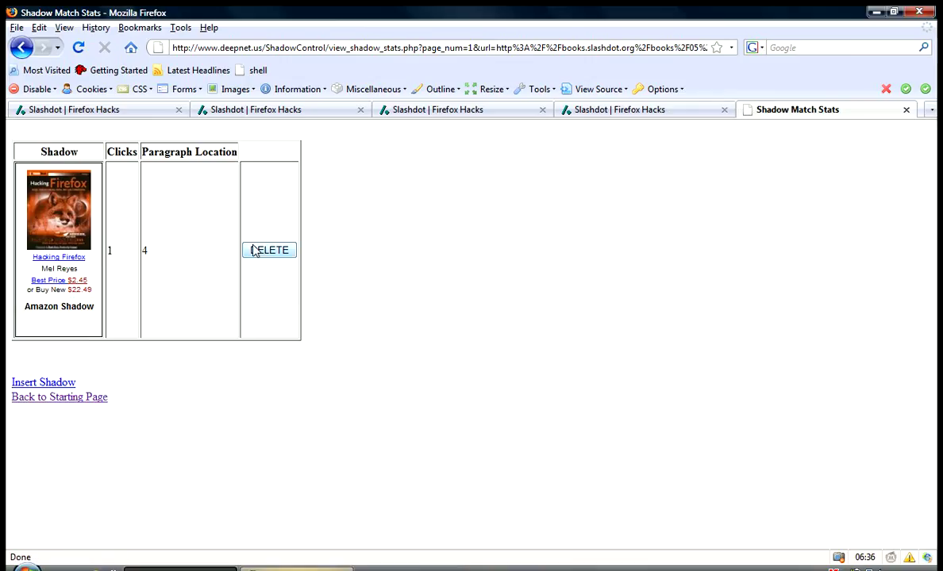
click(254, 251)
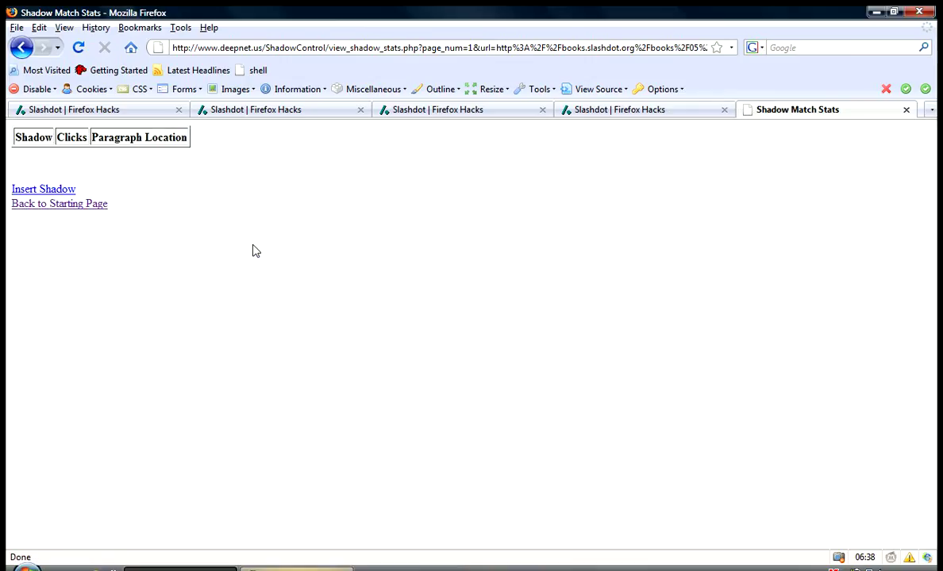
click(39, 204)
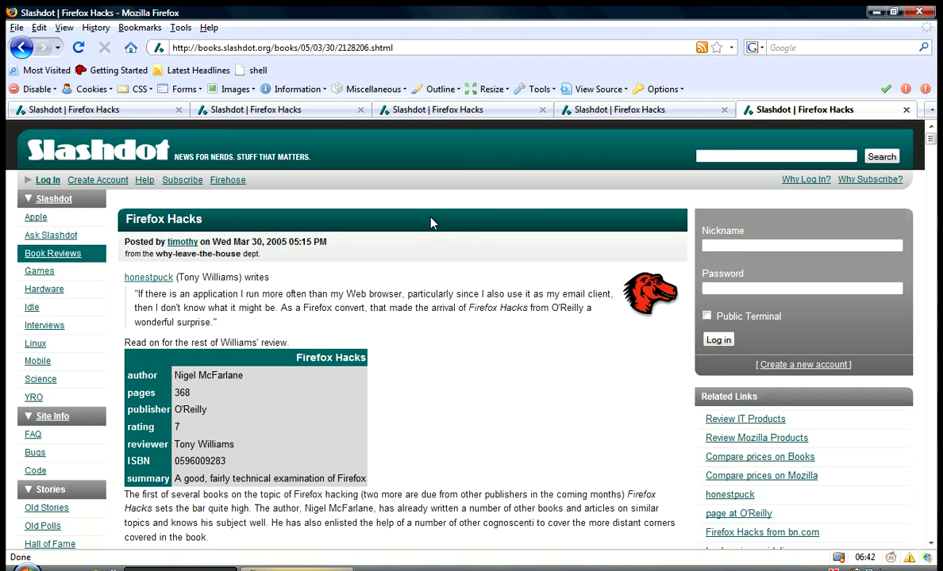
scroll(431, 223, down, 8)
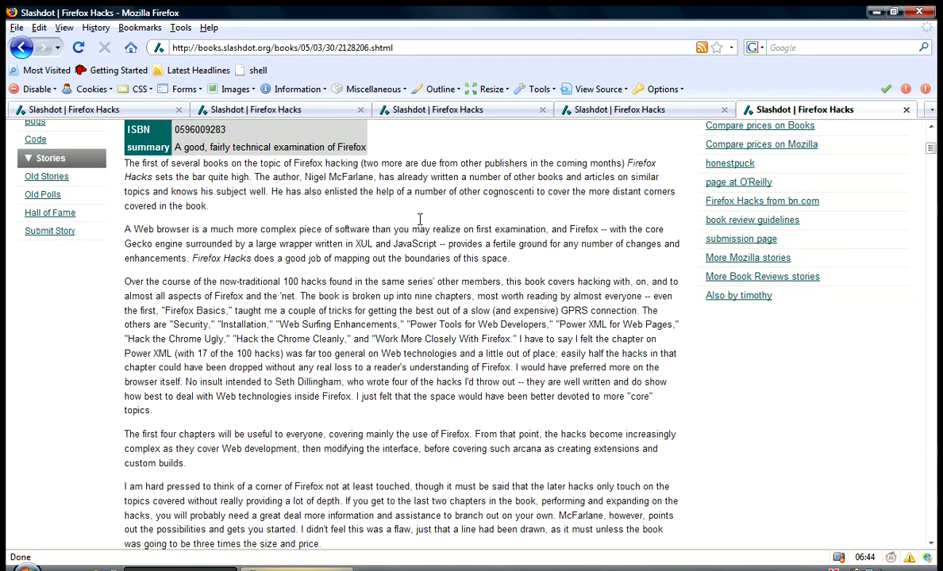